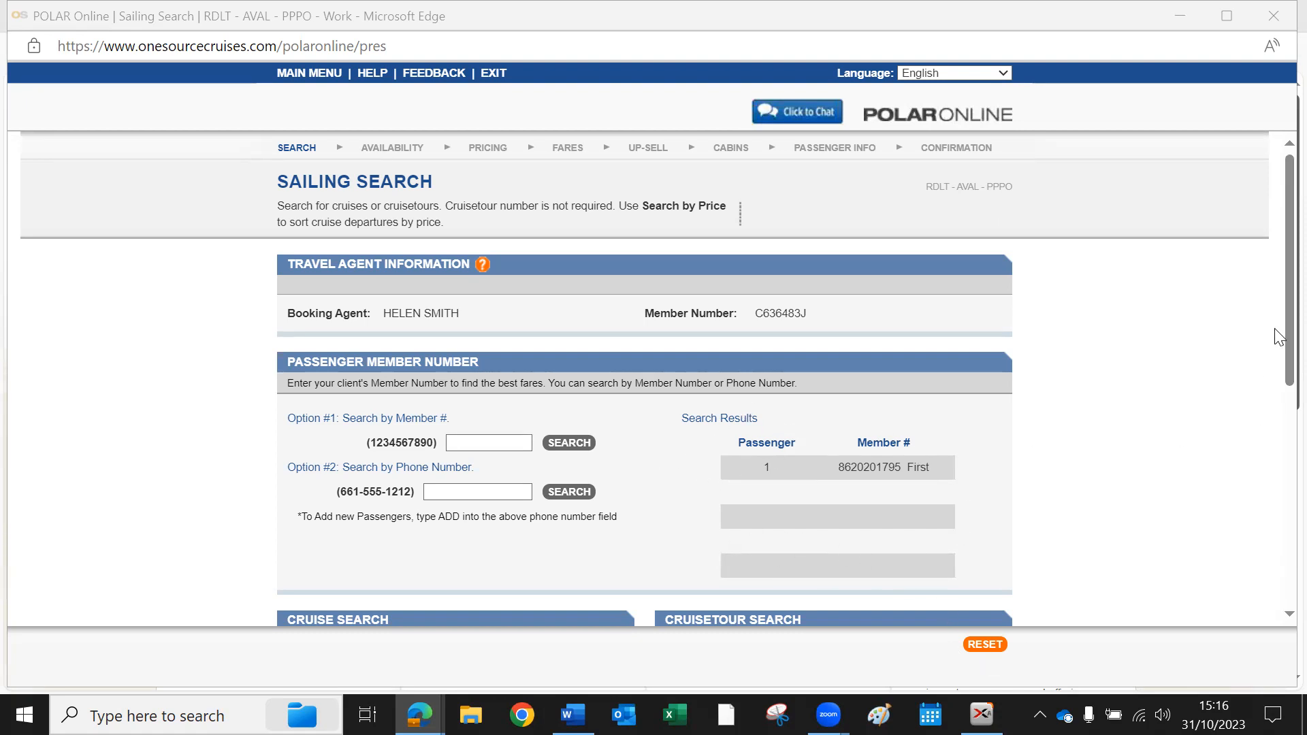
# Set the home city to LHR in the cruise search and mark air as required
pyautogui.scroll(-3, 1278, 292)
pyautogui.scroll(-6, 1279, 291)
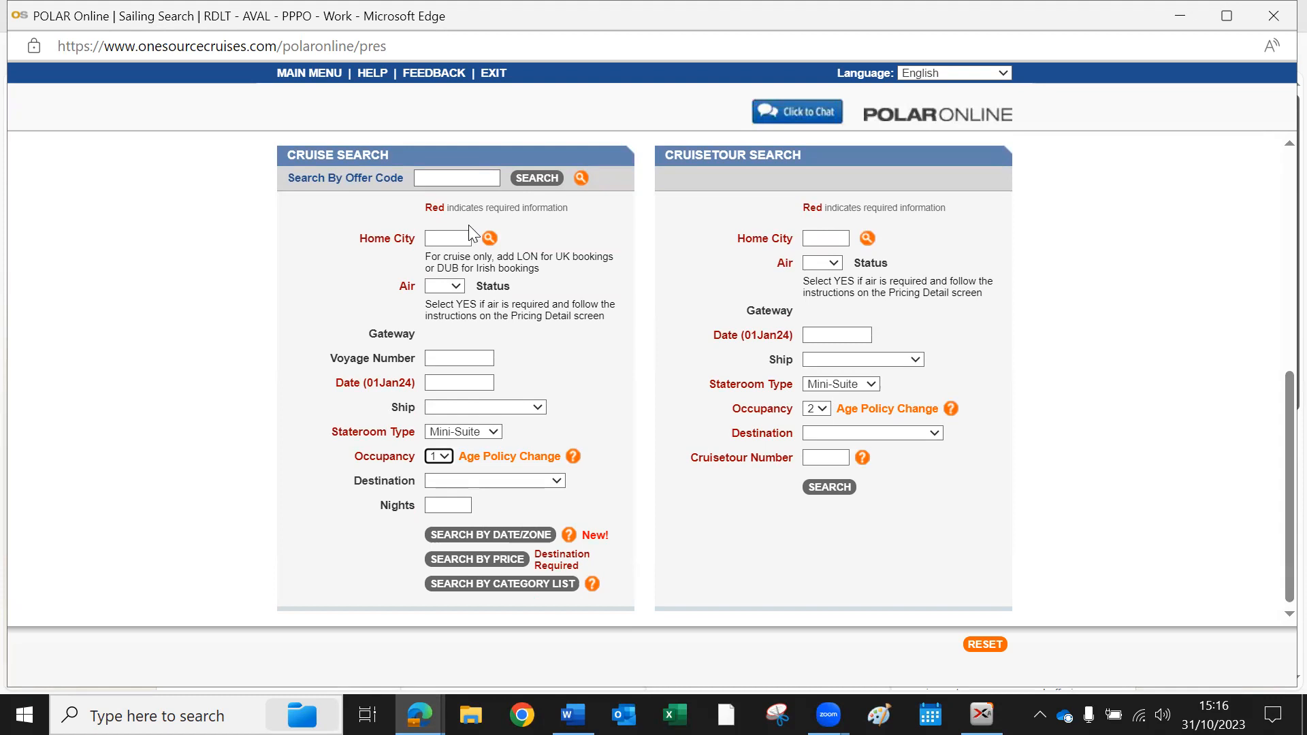
pyautogui.click(448, 239)
pyautogui.write('LHR')
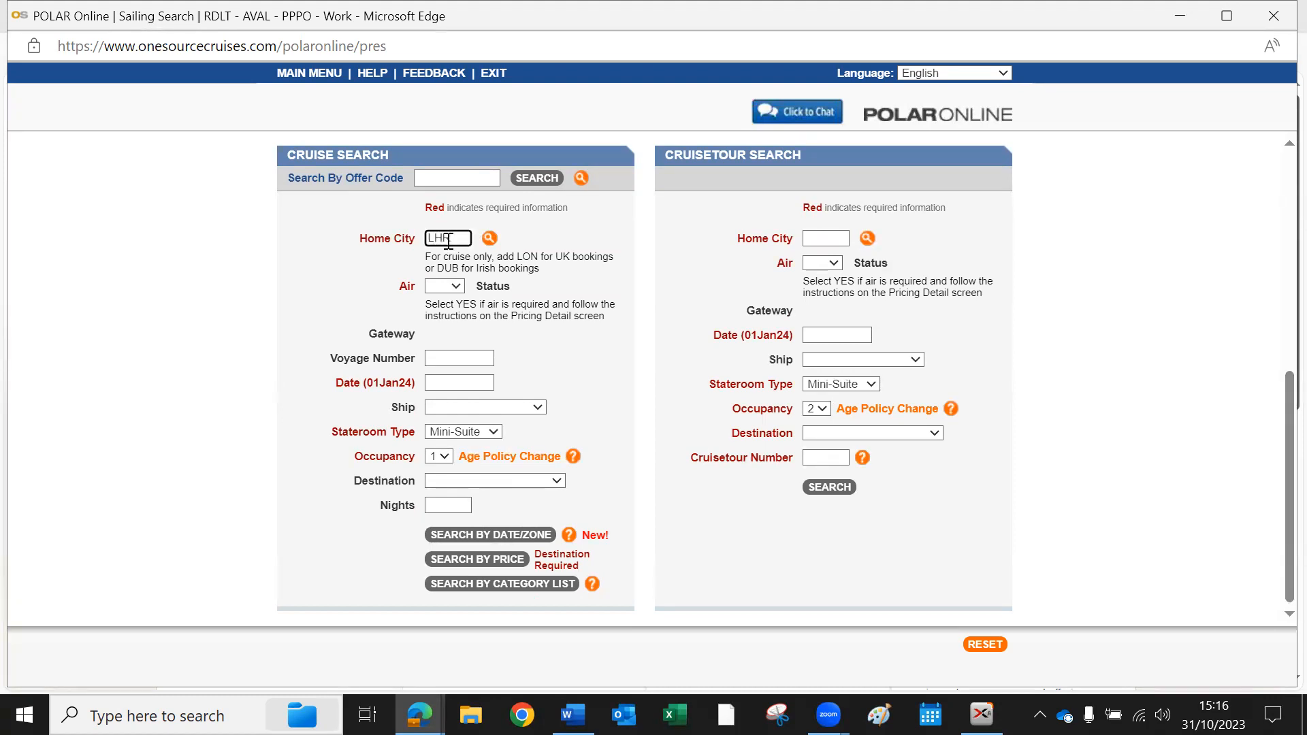
pyautogui.click(457, 289)
pyautogui.click(444, 318)
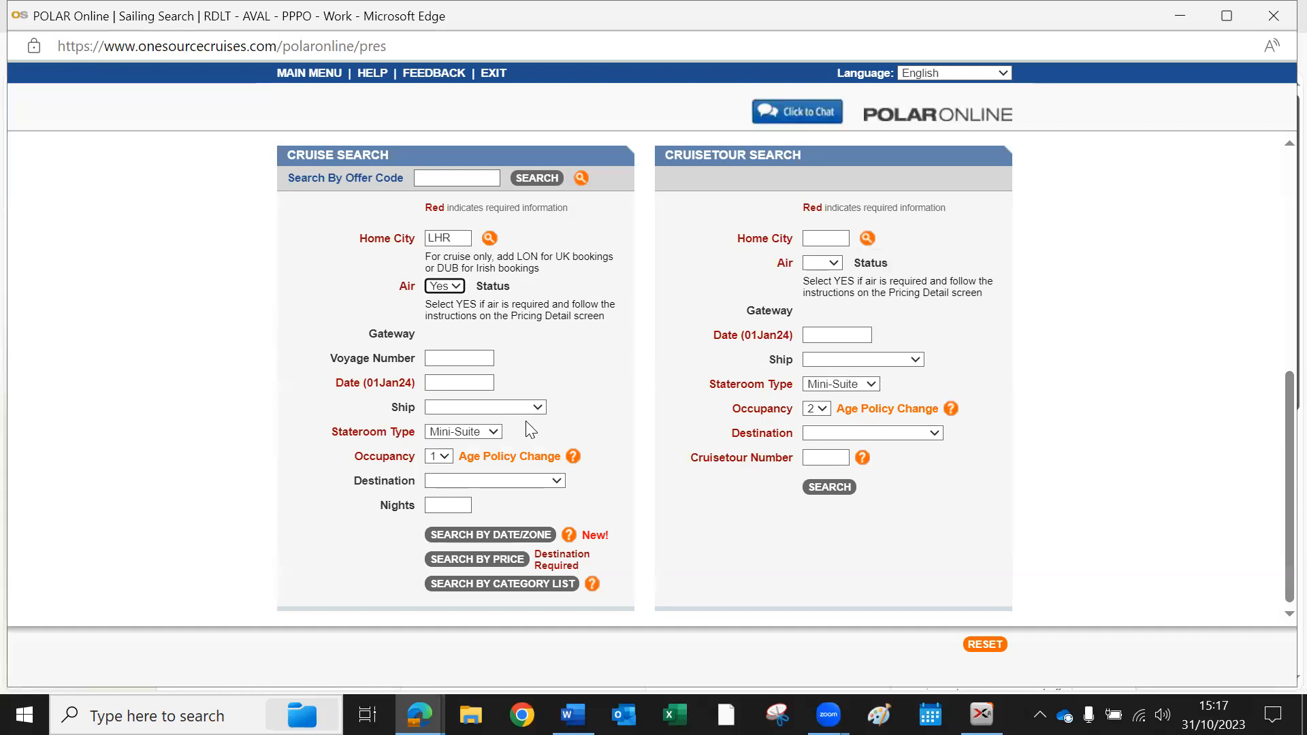
# Search by category list for voyage N424 and continue with its 06JUL24 Enchanted departure
pyautogui.click(462, 361)
pyautogui.write('N424')
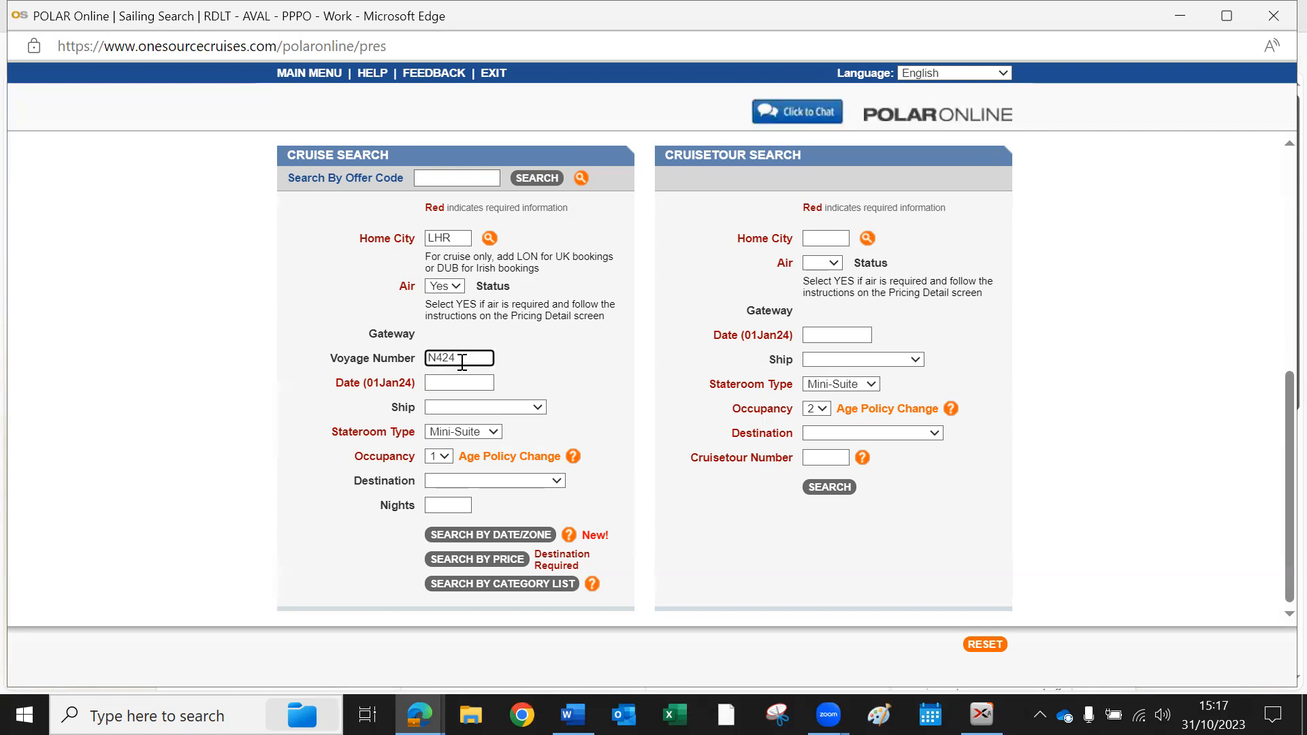
pyautogui.click(521, 584)
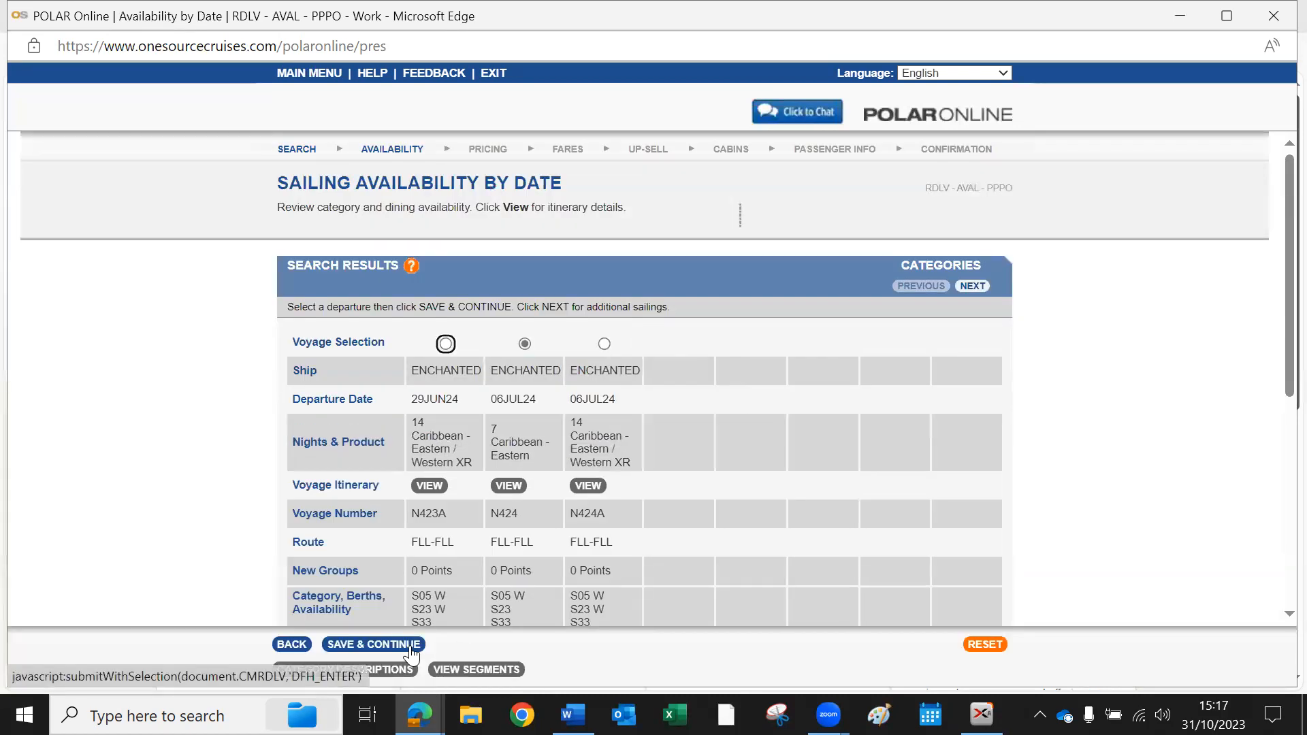
pyautogui.click(388, 654)
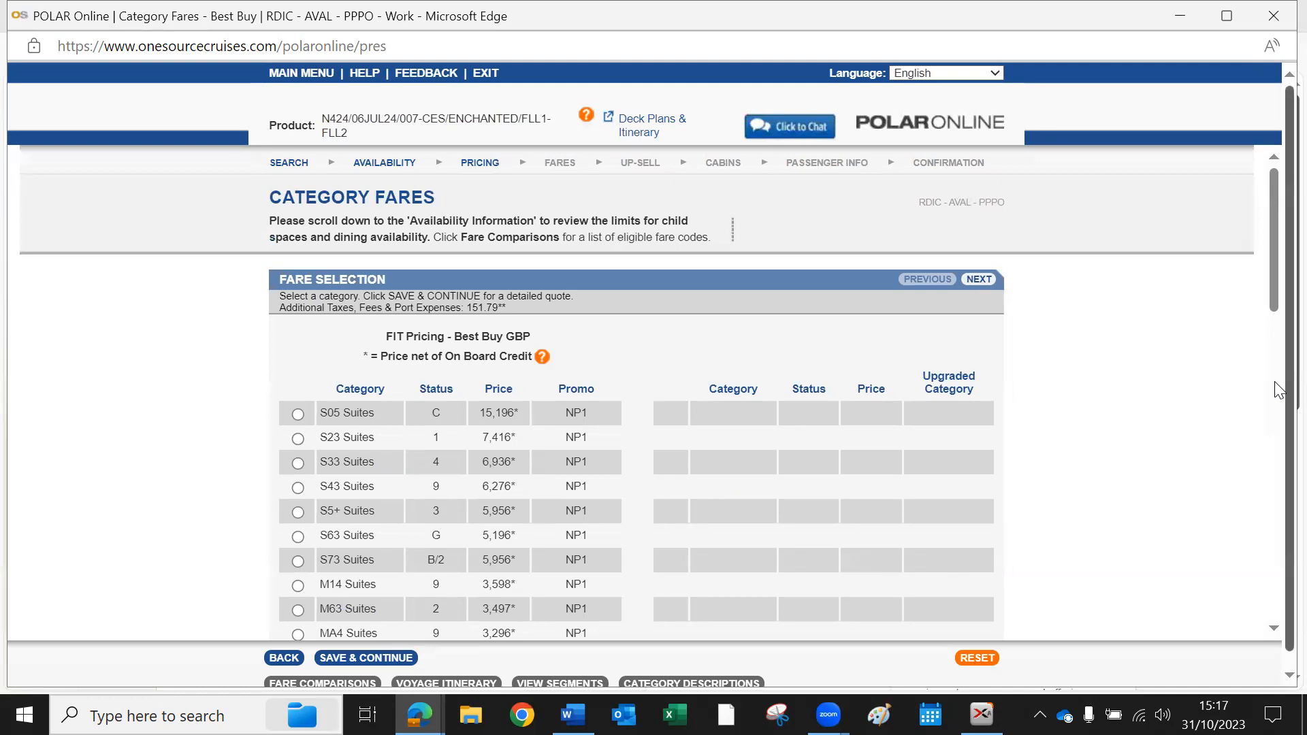
# Choose the NP1 Princess Plus promo in the fare comparisons and acknowledge its important notices
pyautogui.scroll(-1, 1276, 408)
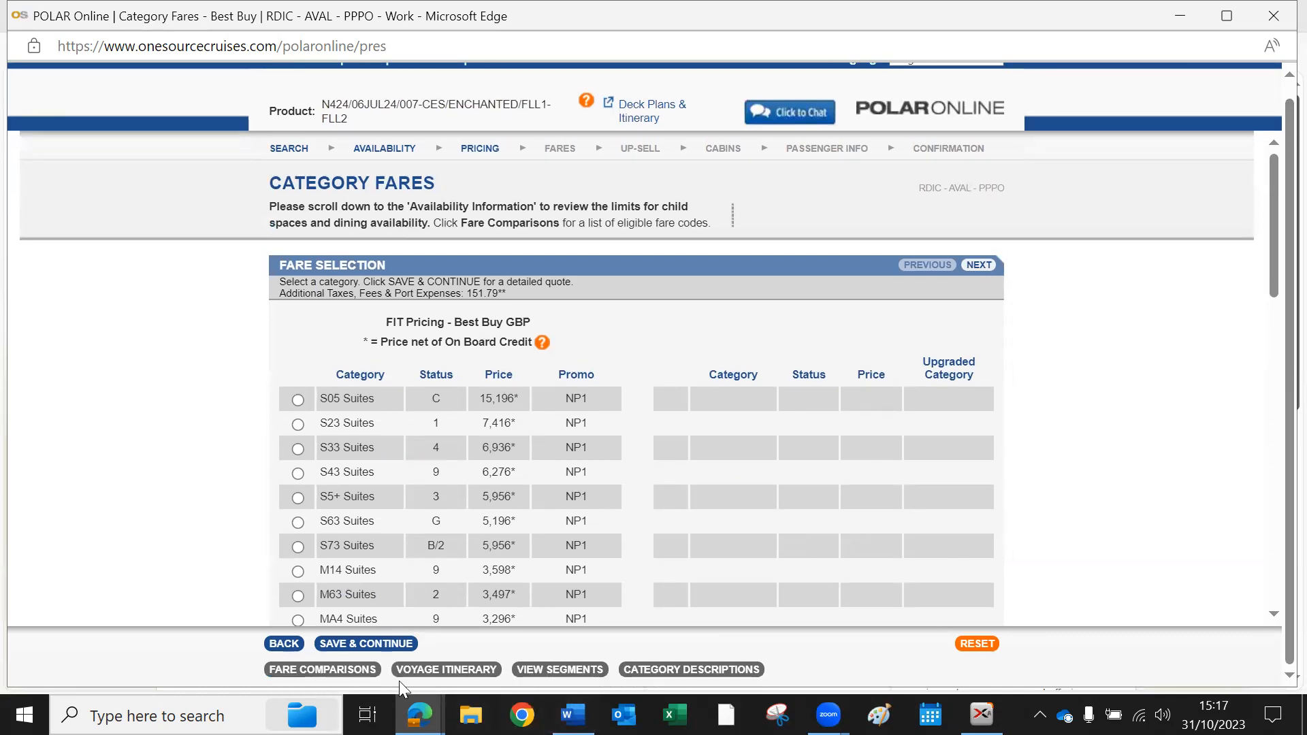
pyautogui.click(352, 672)
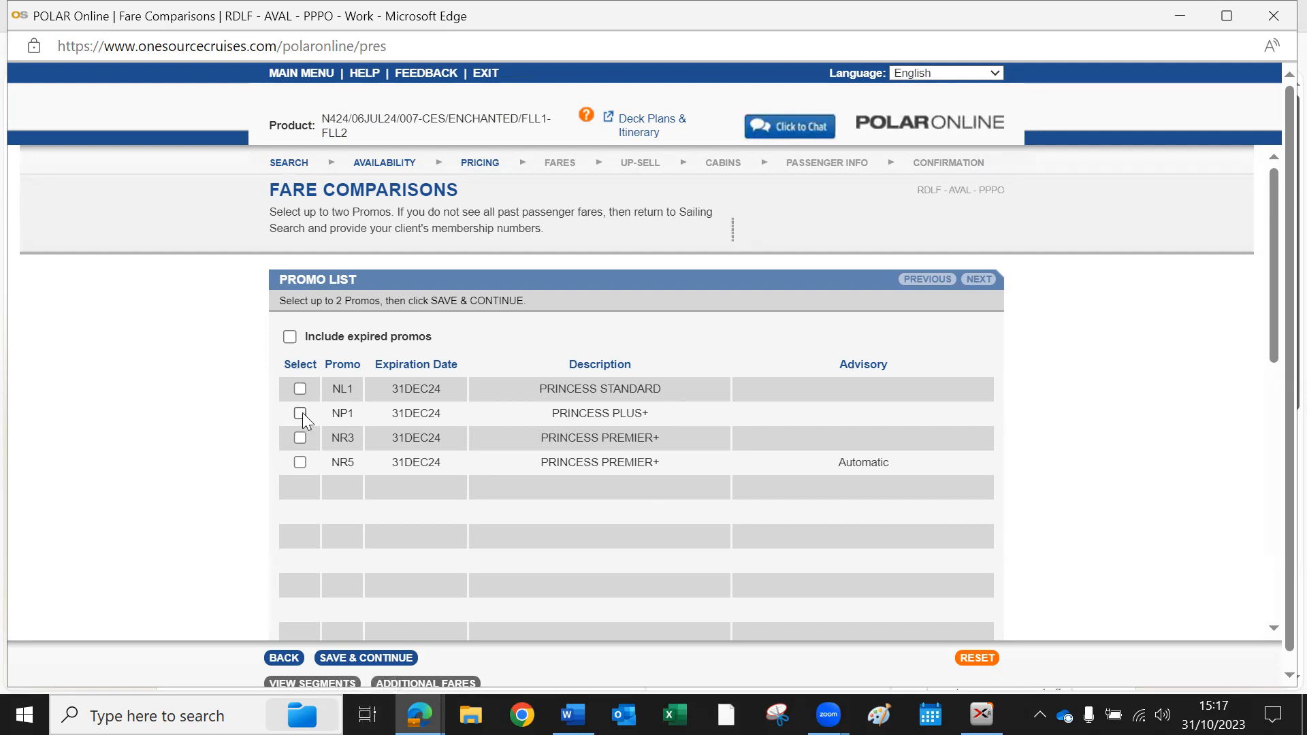
pyautogui.click(350, 664)
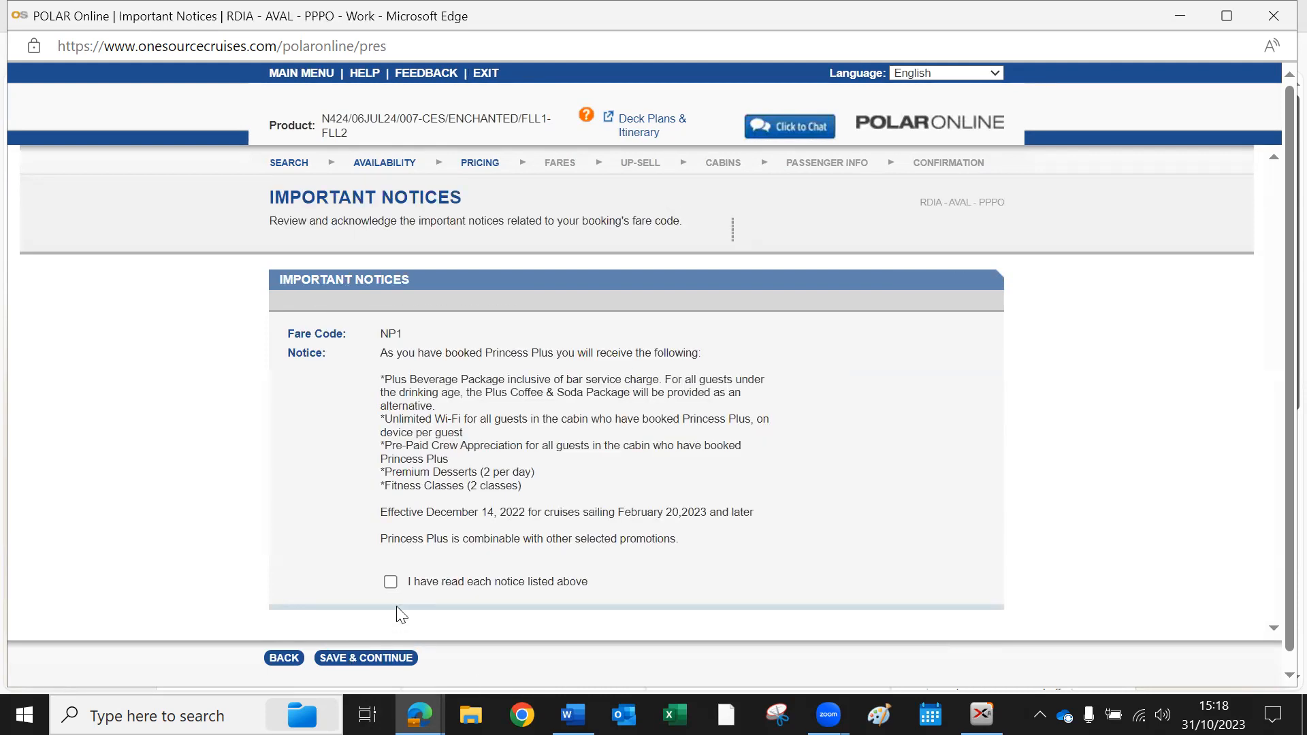
pyautogui.click(390, 583)
pyautogui.click(404, 659)
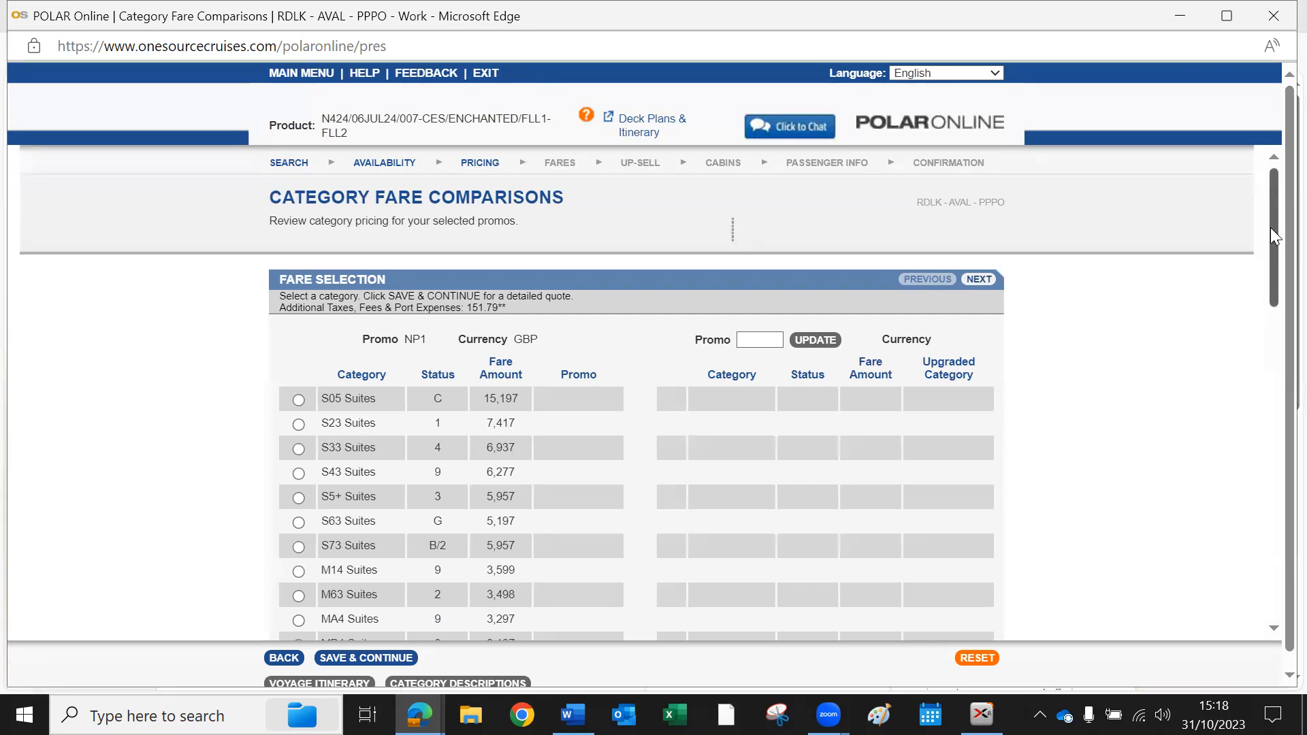
# Select the IF Inside category in the fare comparison and continue to its pricing detail
pyautogui.moveTo(1270, 225); pyautogui.dragTo(1256, 447)
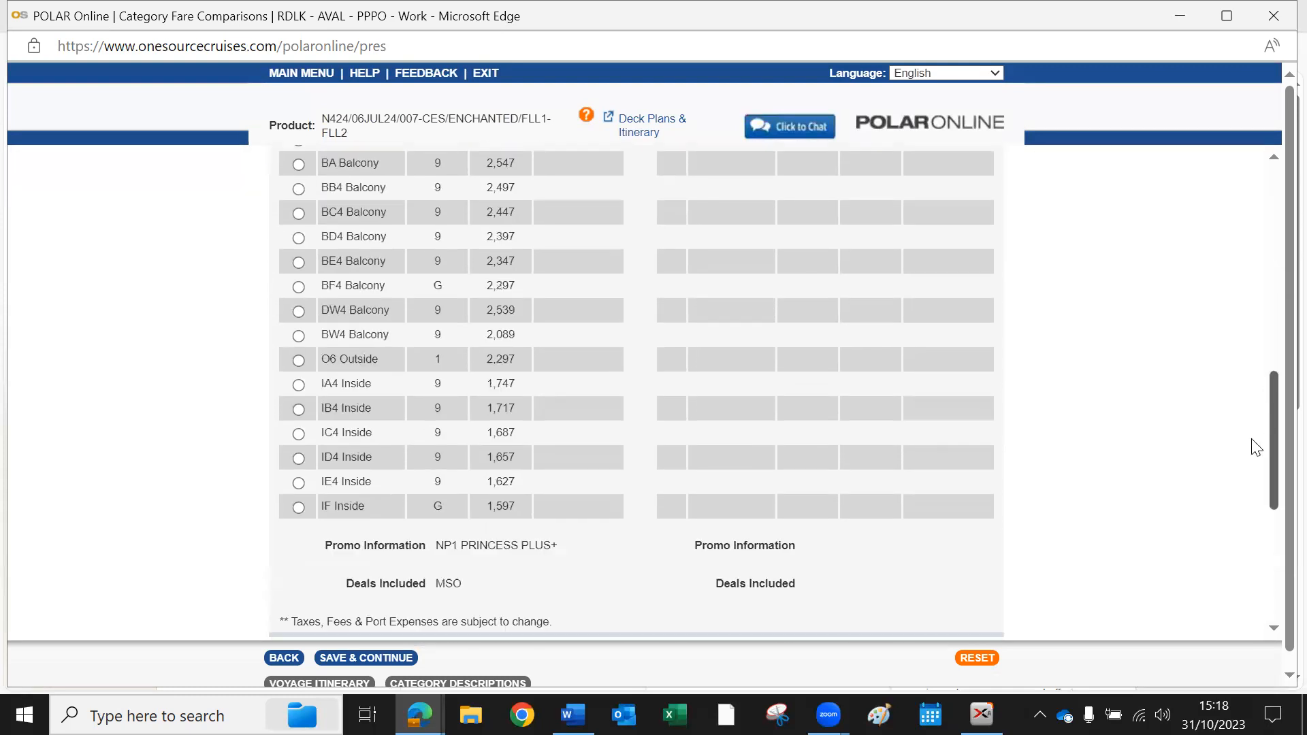
pyautogui.scroll(-1, 1256, 447)
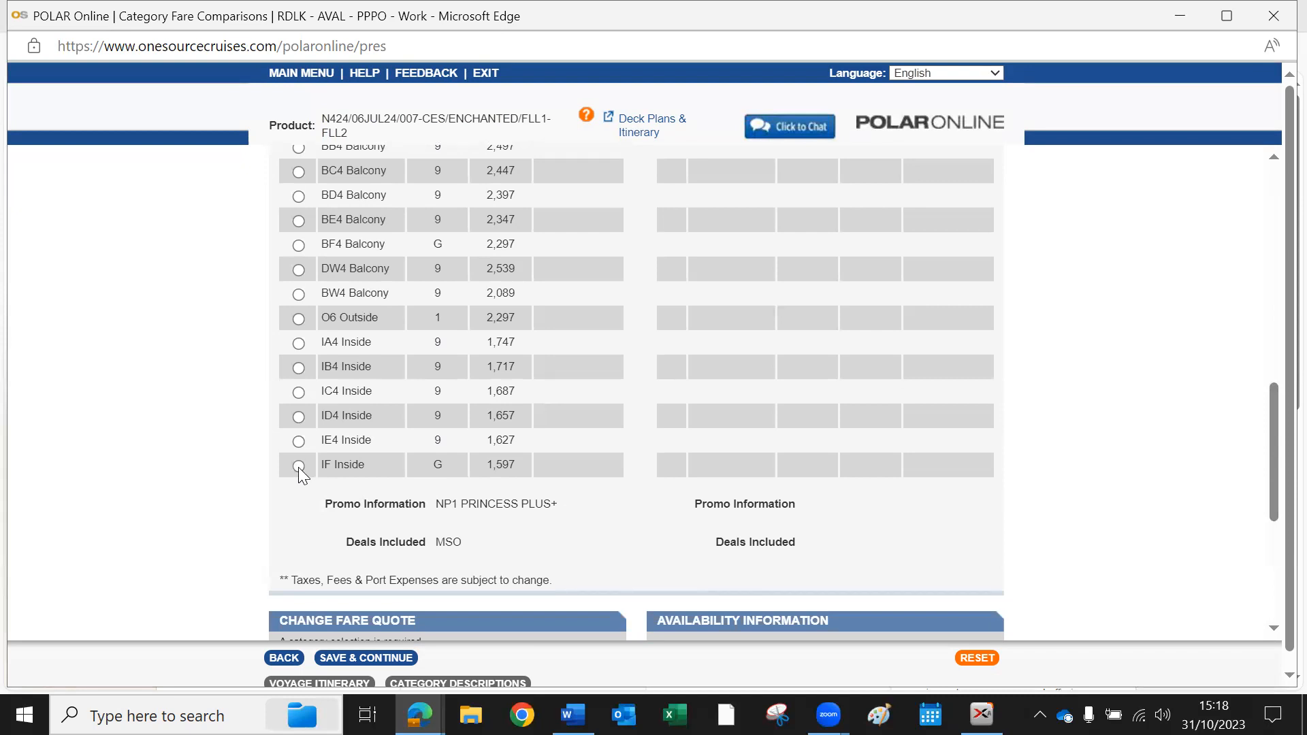
pyautogui.click(361, 658)
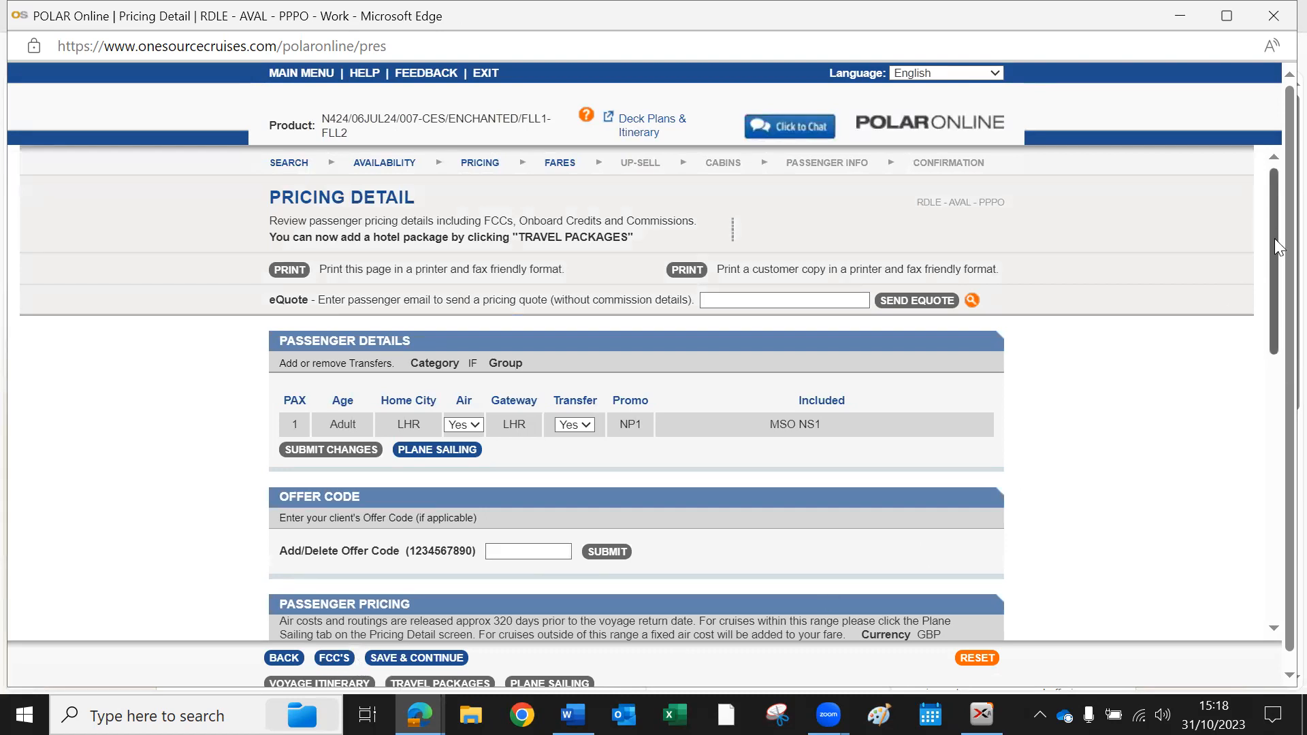
# Review the passenger pricing breakdown and the included travel packages and transfers, submitting them to return to the pricing detail
pyautogui.moveTo(1276, 225); pyautogui.dragTo(1261, 379)
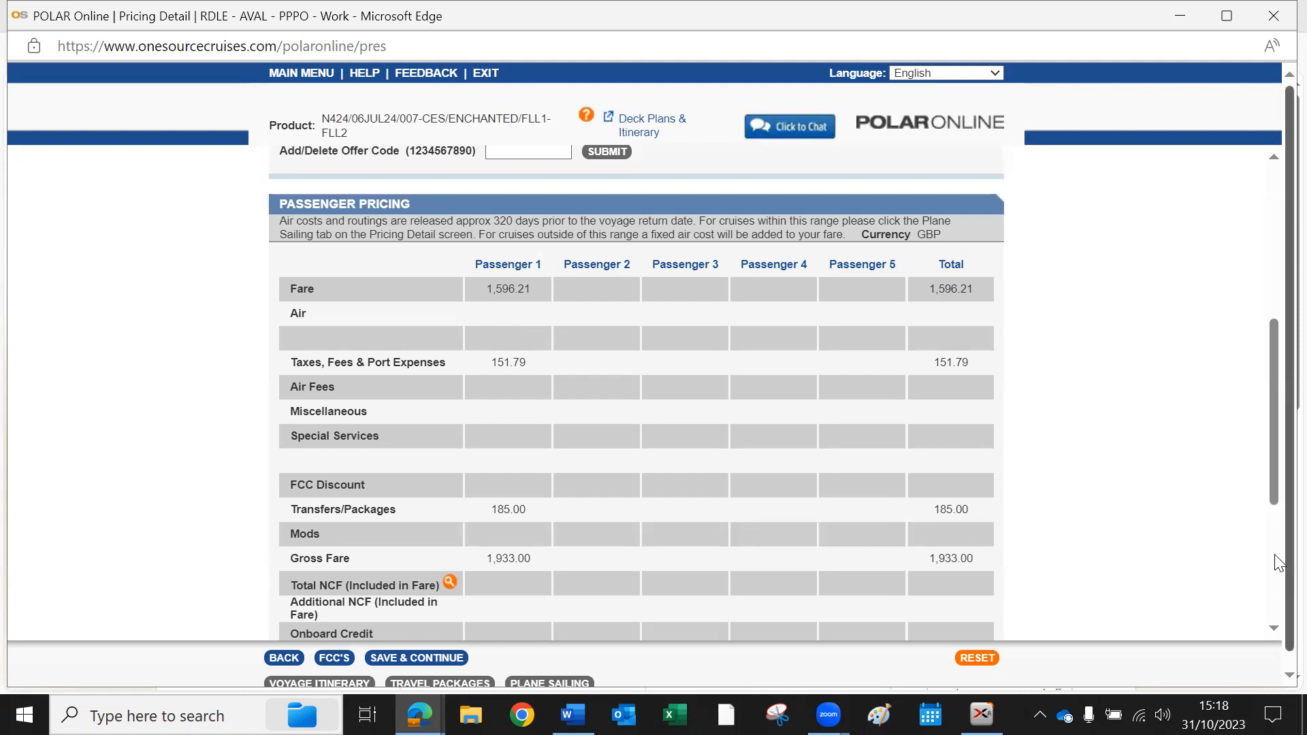
pyautogui.scroll(-1, 1279, 563)
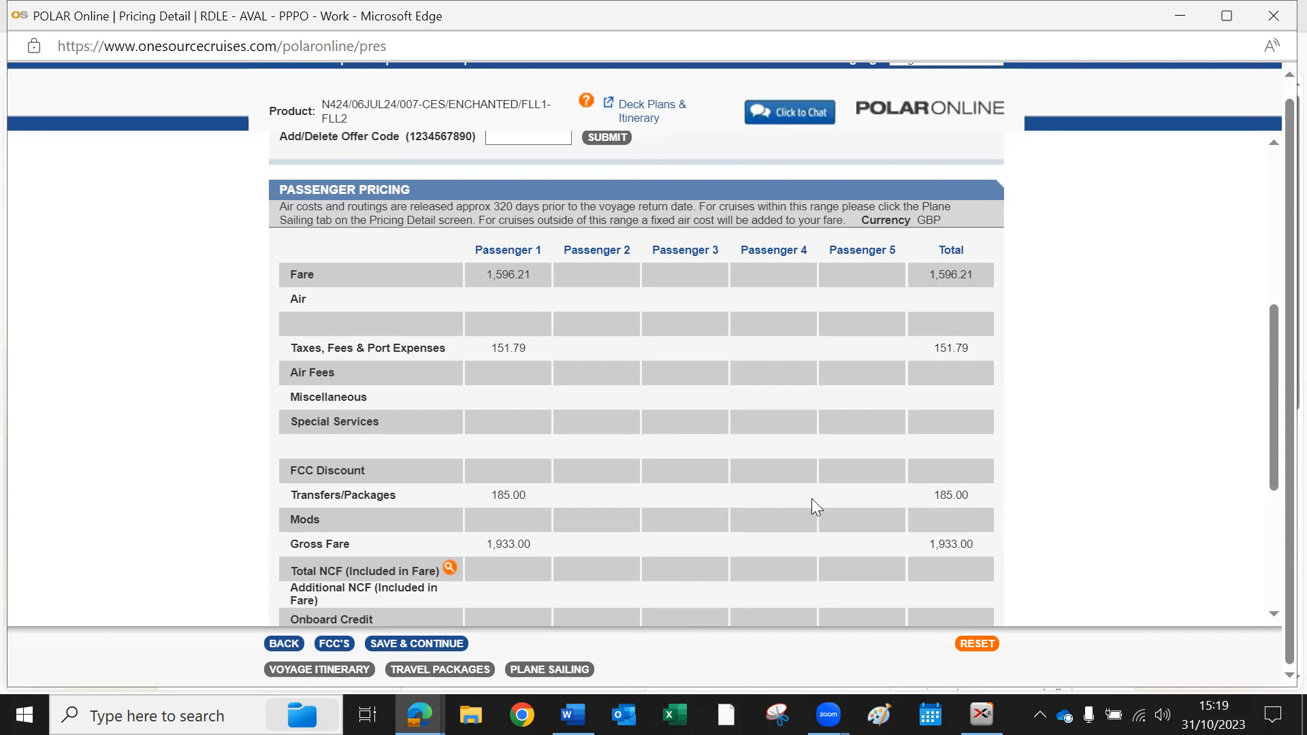
pyautogui.click(457, 674)
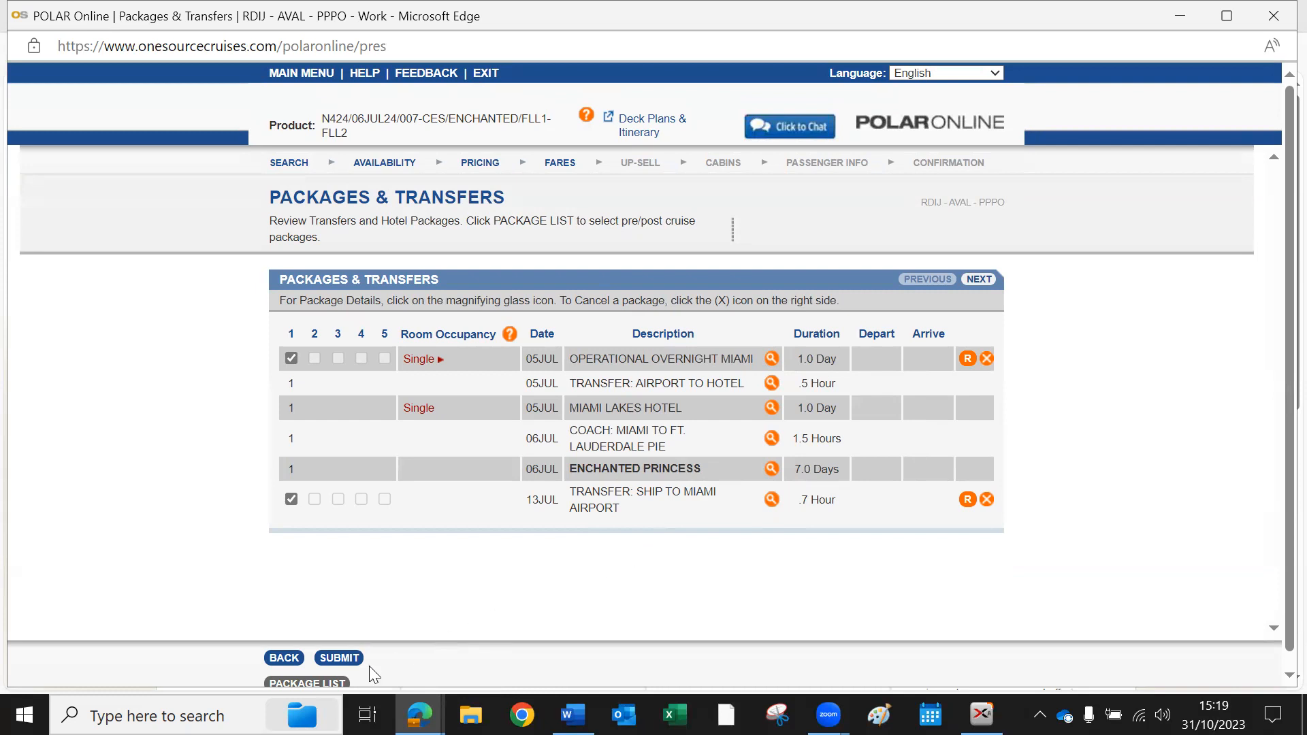
pyautogui.click(339, 658)
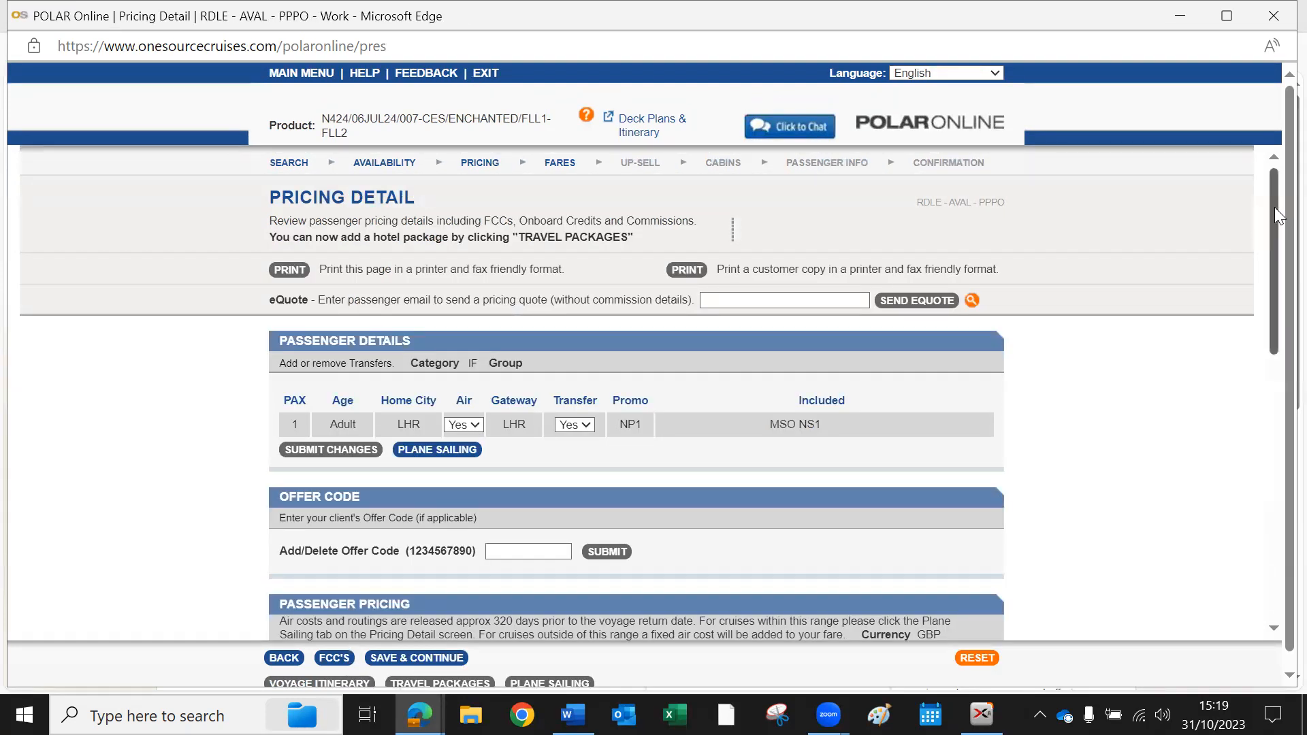
# Open the Plane Sailing flight search for the passenger in a maximized window and browse the available departure flights
pyautogui.moveTo(1275, 207); pyautogui.dragTo(1261, 257)
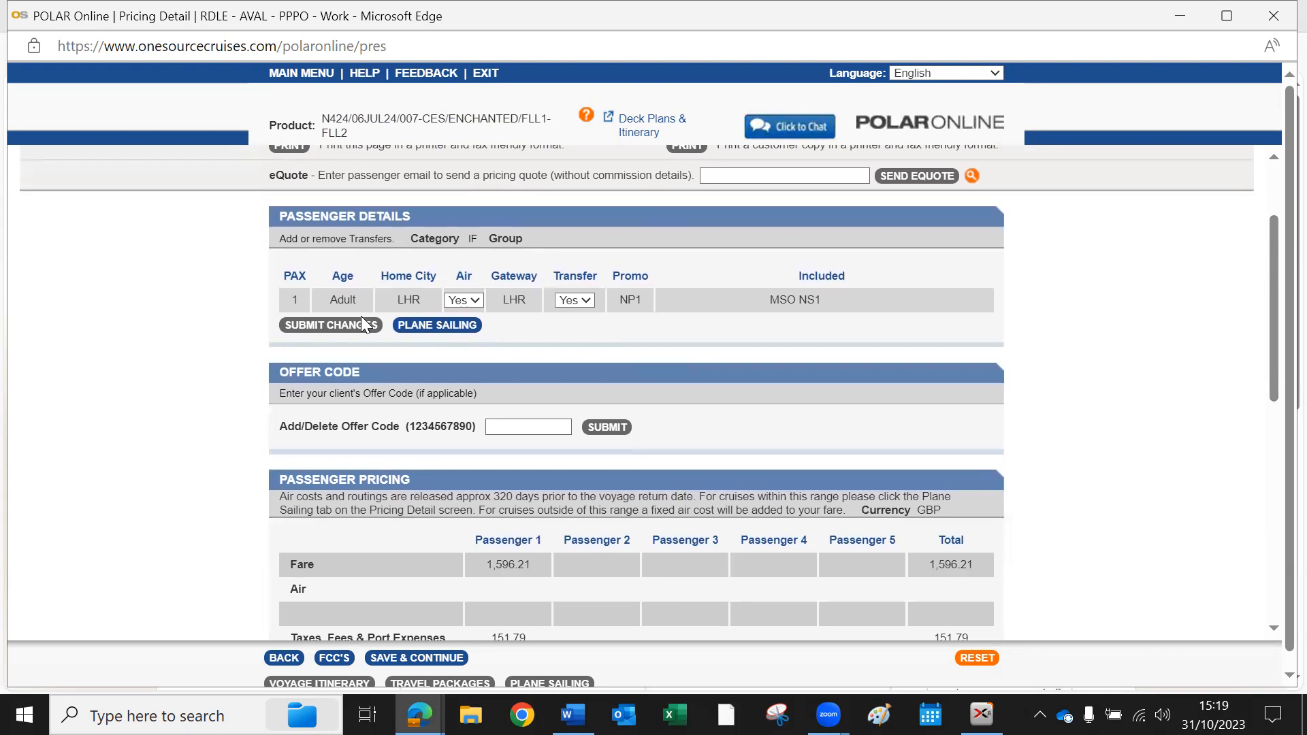
pyautogui.click(455, 328)
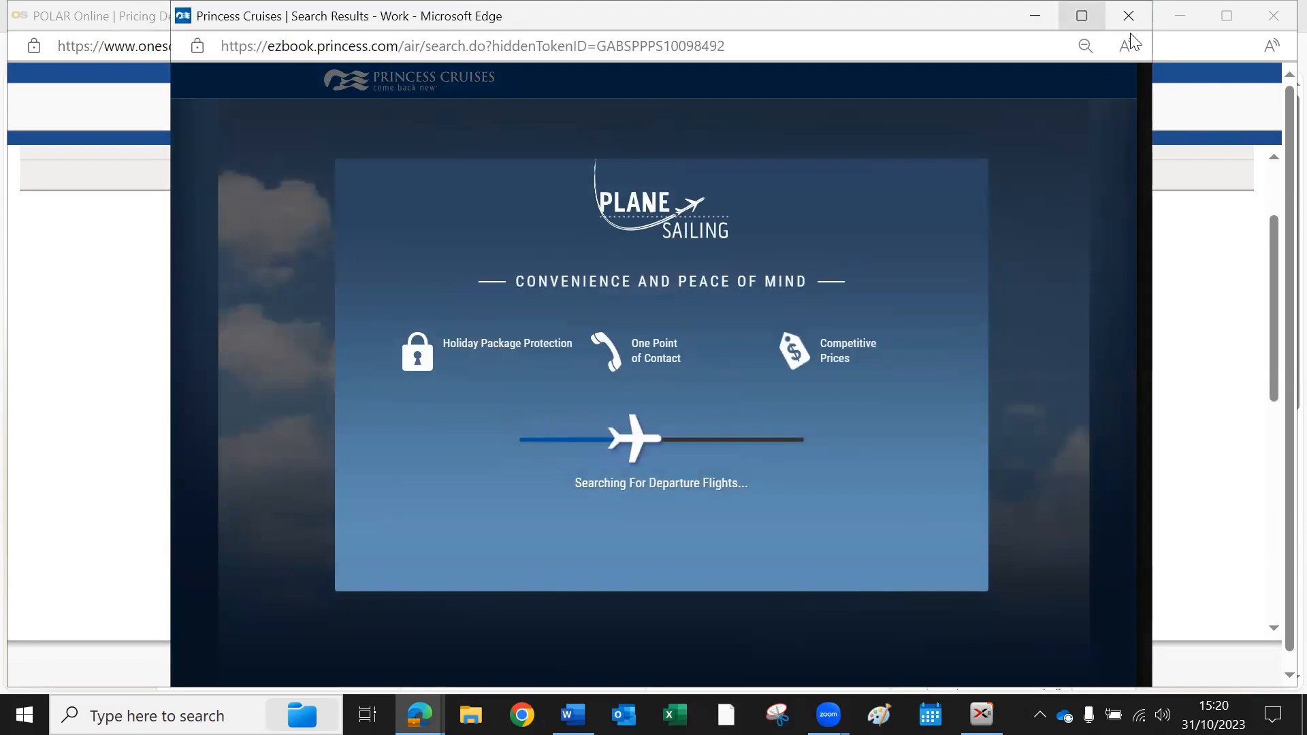
pyautogui.click(1082, 15)
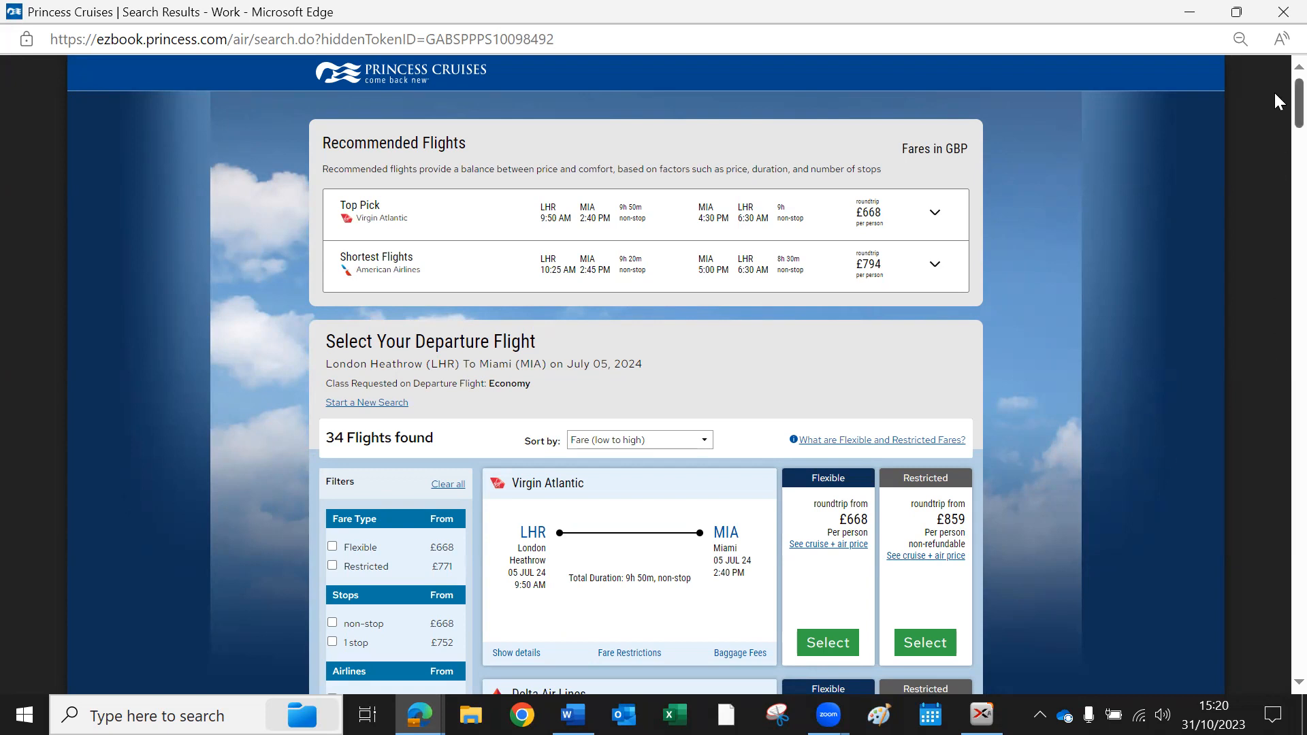
pyautogui.scroll(-3, 1278, 102)
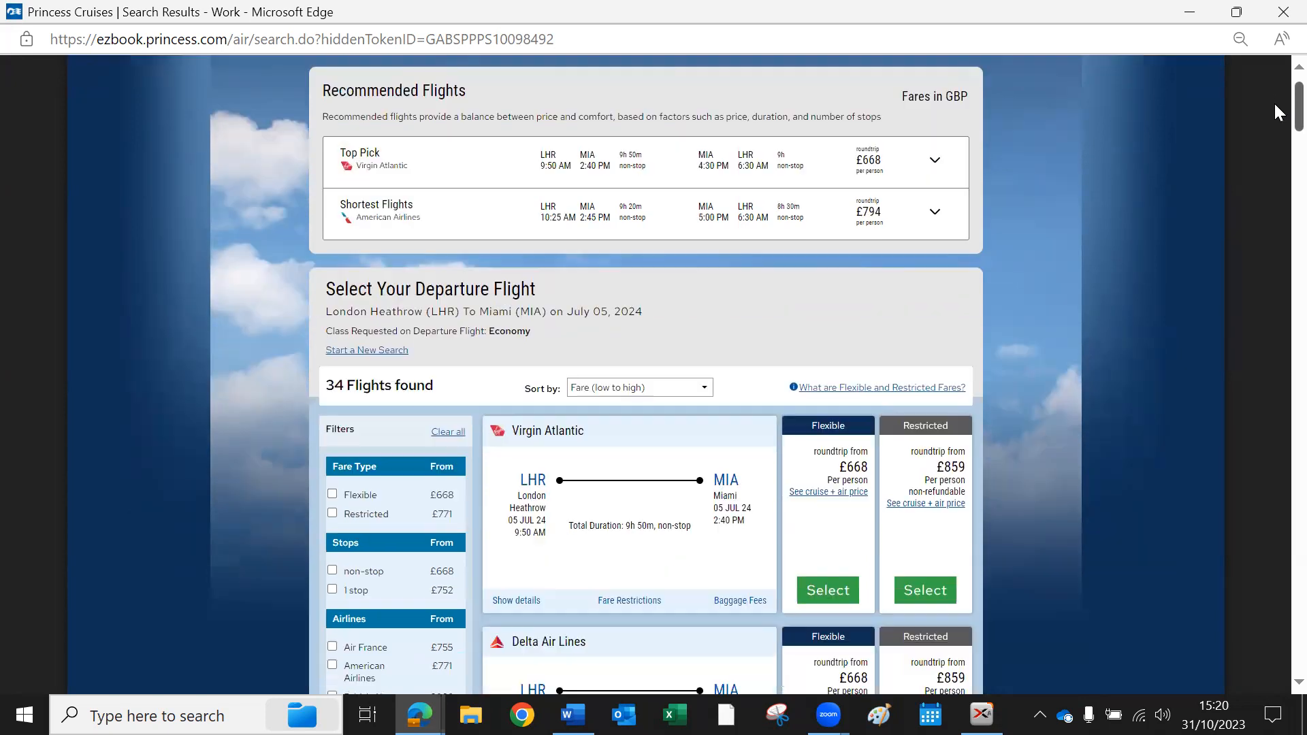
pyautogui.scroll(-2, 1278, 123)
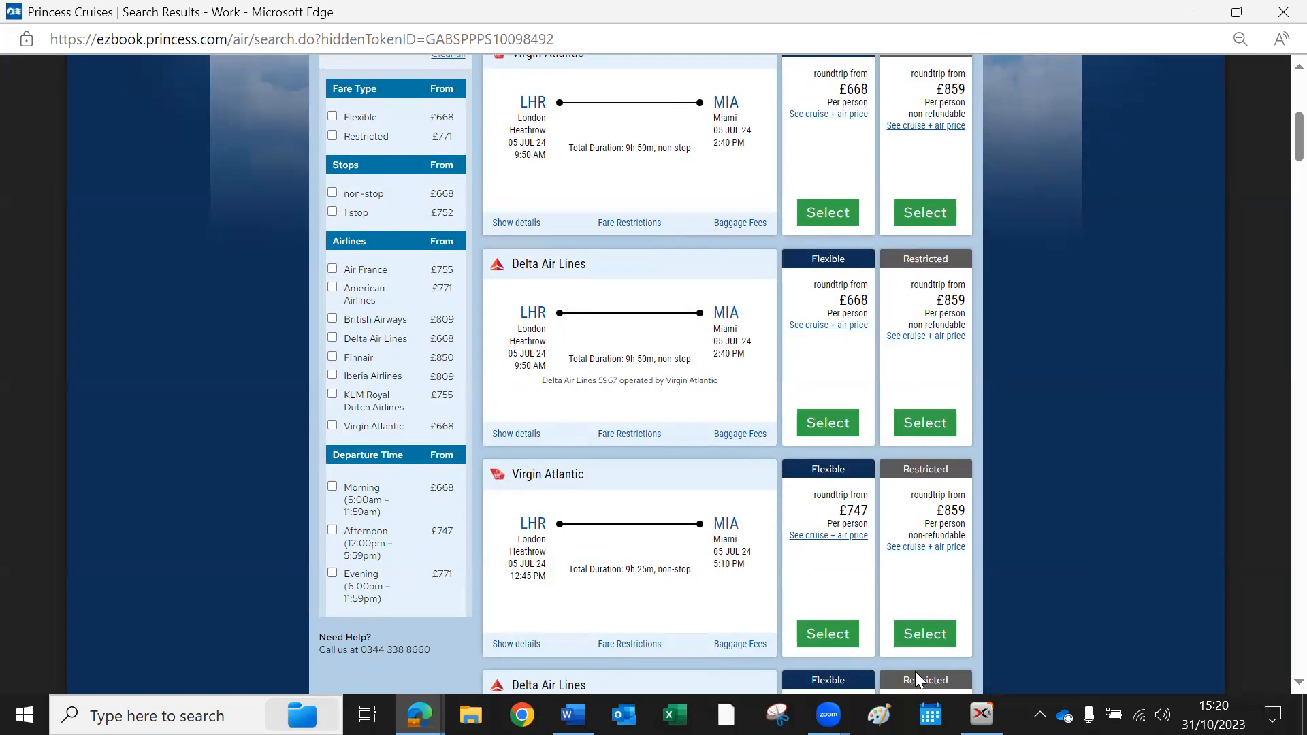
pyautogui.scroll(6, 1101, 606)
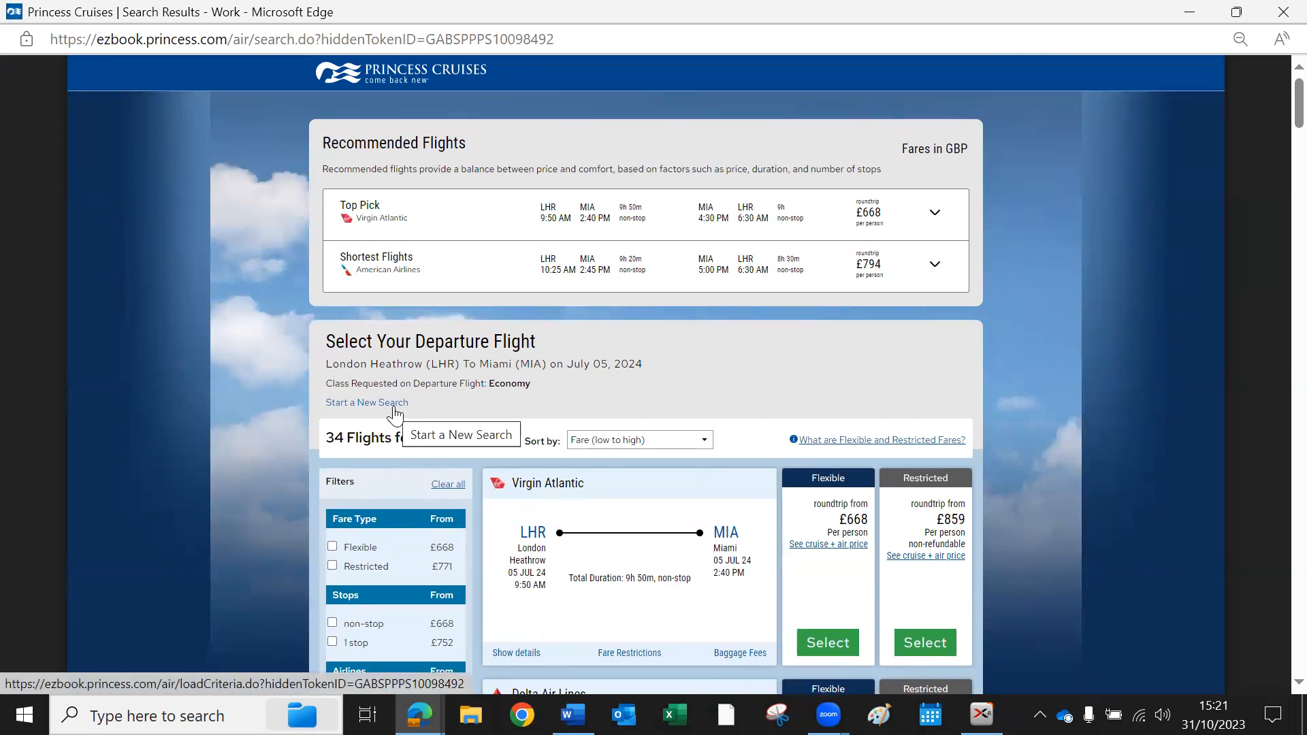
# Start a new flight search for departure and return, limited to non-stop flights with all airlines
pyautogui.click(393, 407)
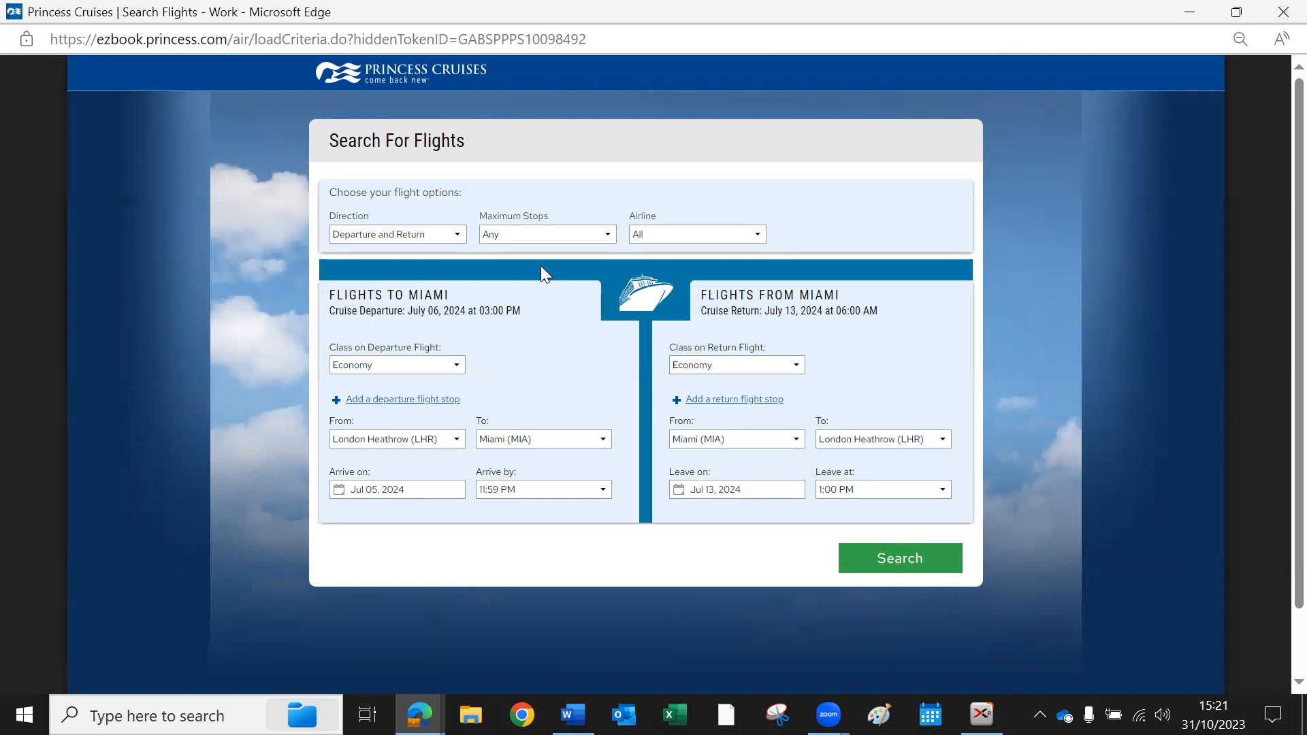
pyautogui.click(451, 234)
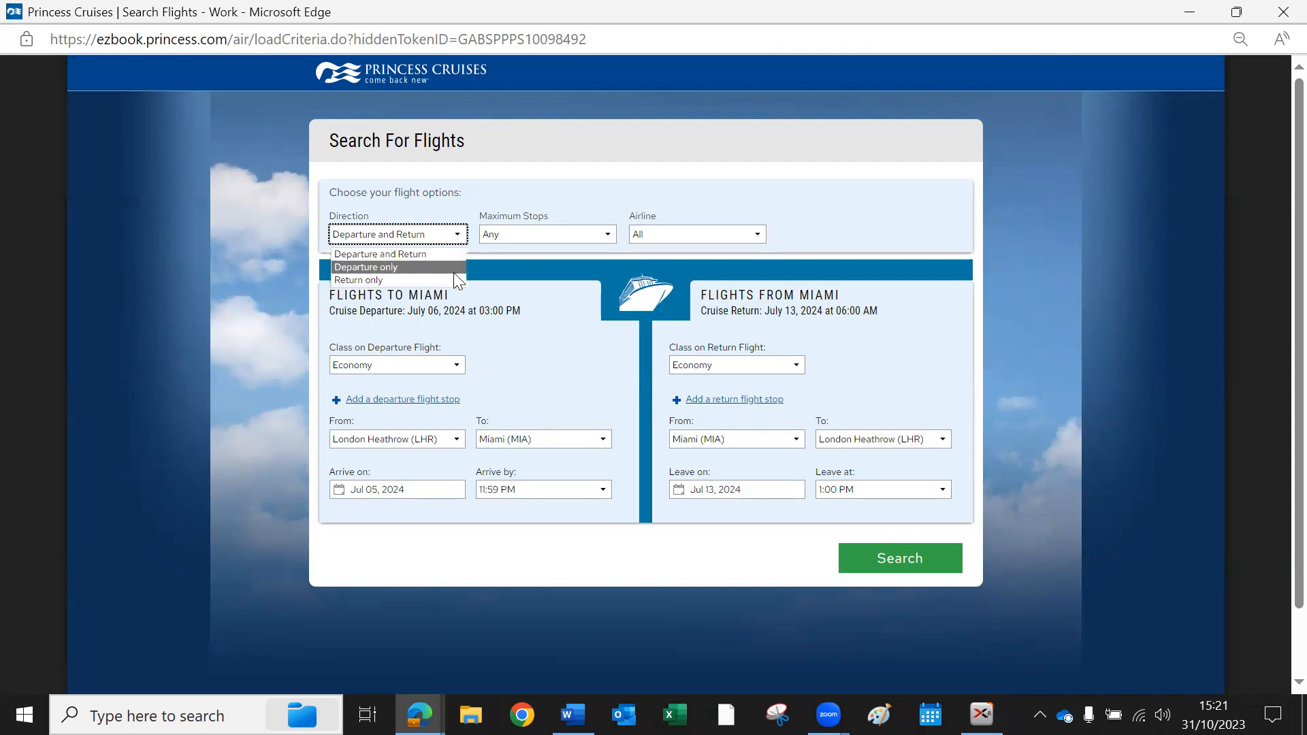
pyautogui.click(504, 236)
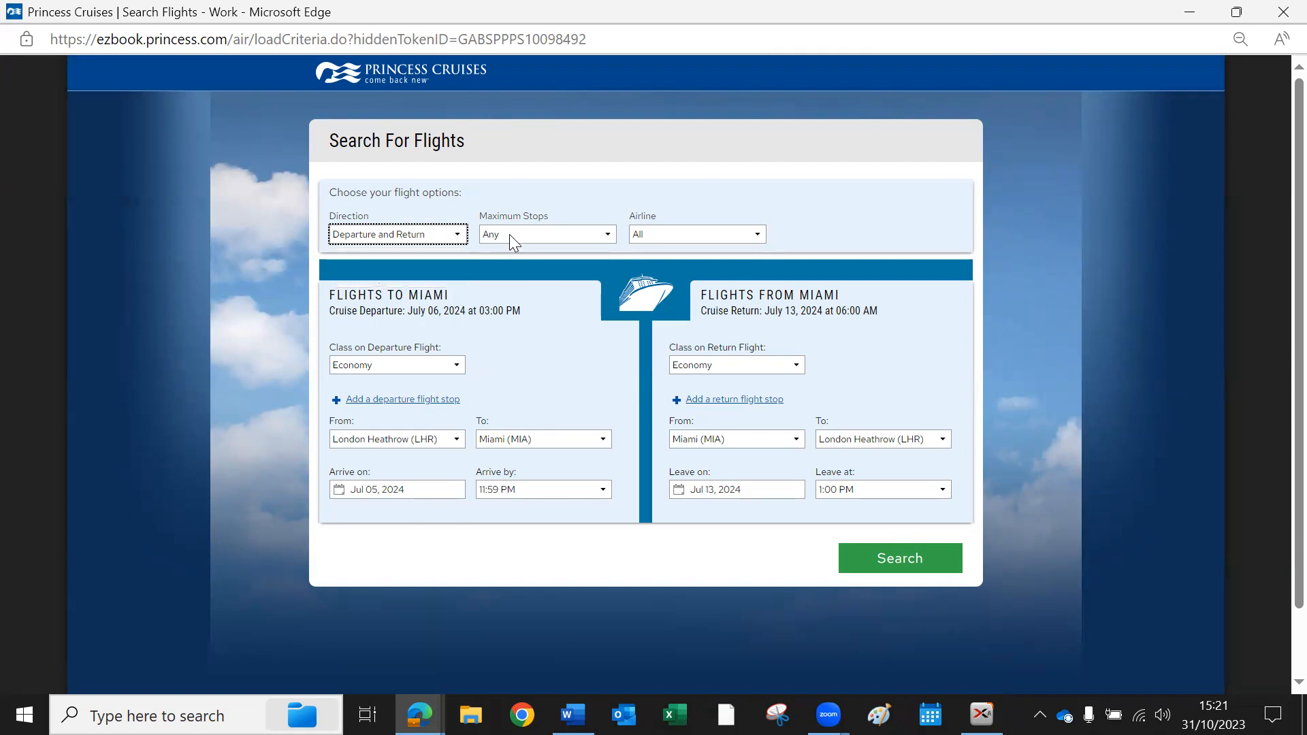
pyautogui.click(519, 234)
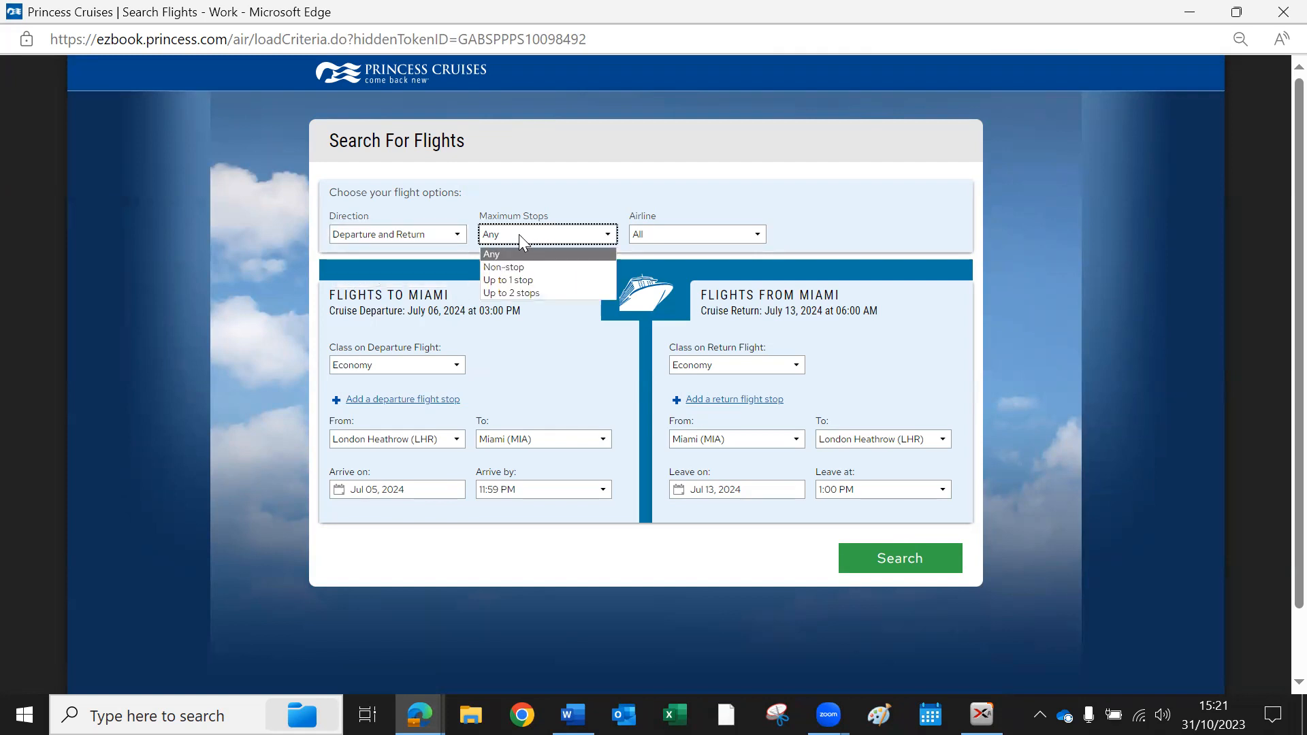
pyautogui.click(561, 267)
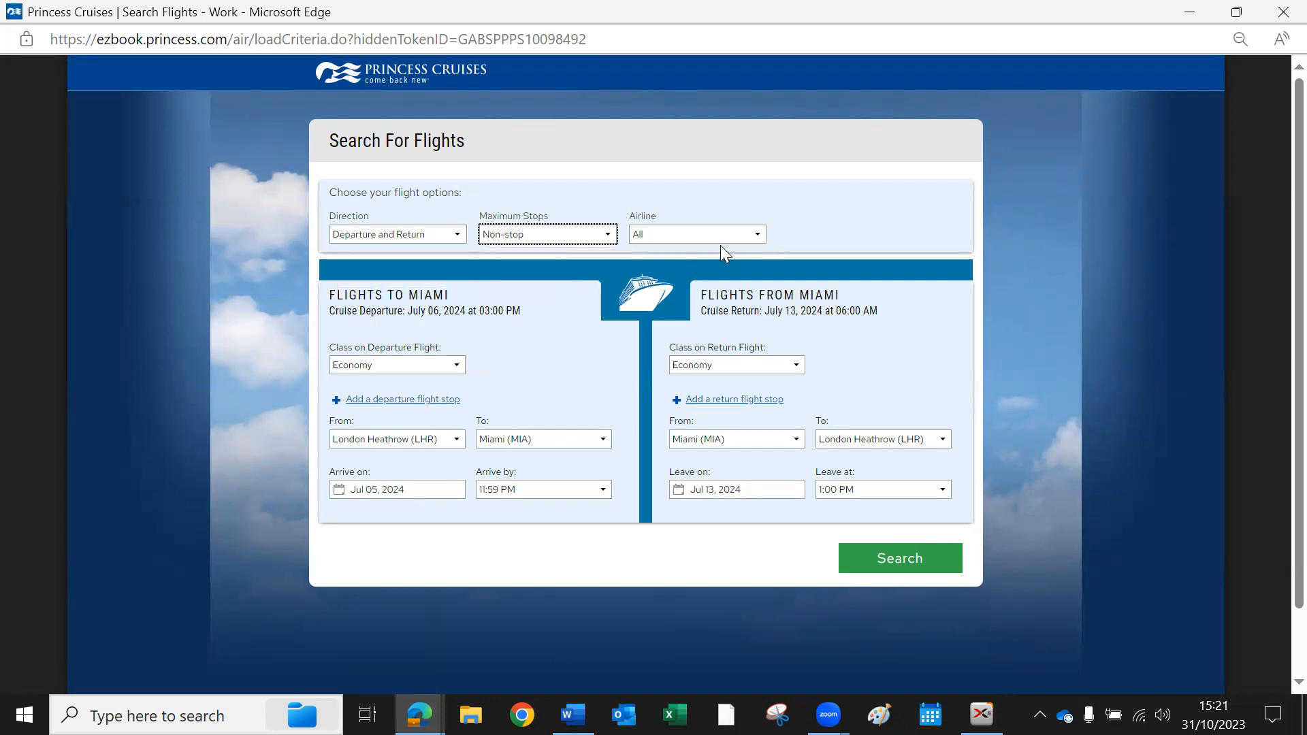
pyautogui.click(741, 236)
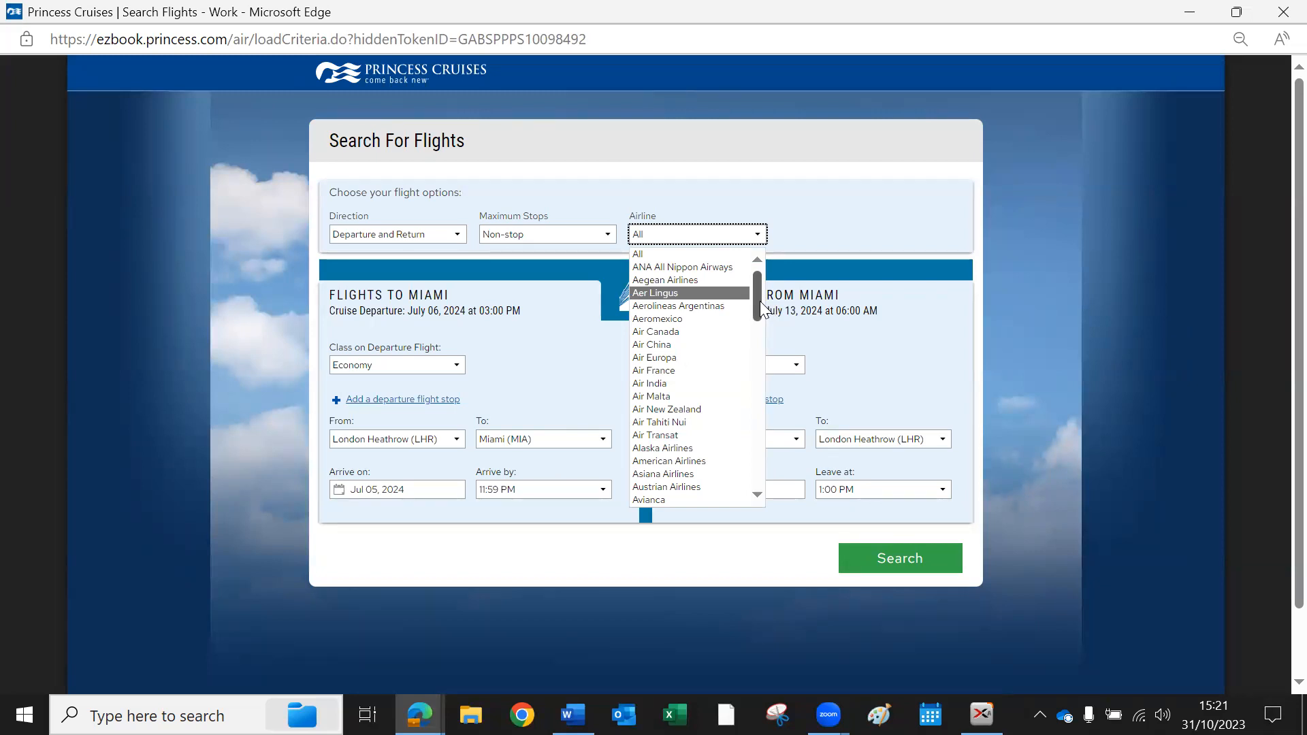
pyautogui.click(739, 237)
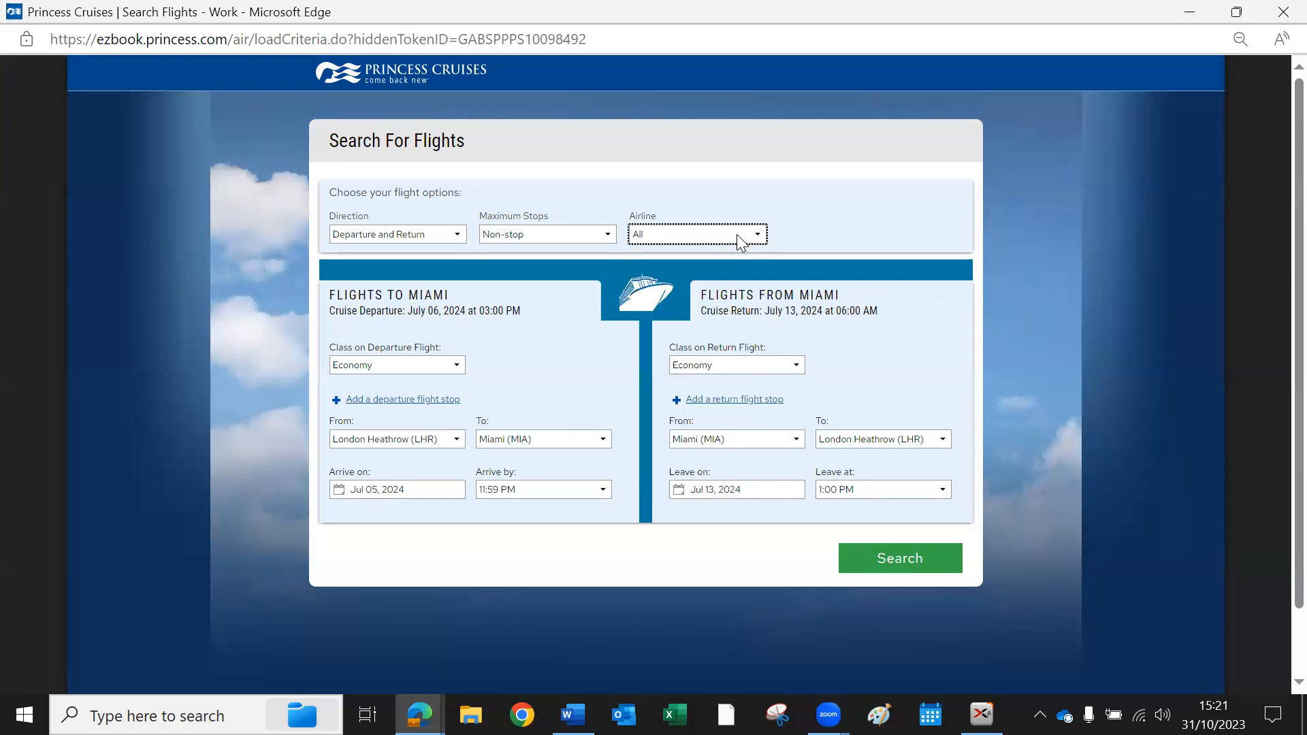
pyautogui.click(568, 285)
# Choose Economy as the class for both the departure flight and the return flight
pyautogui.click(458, 367)
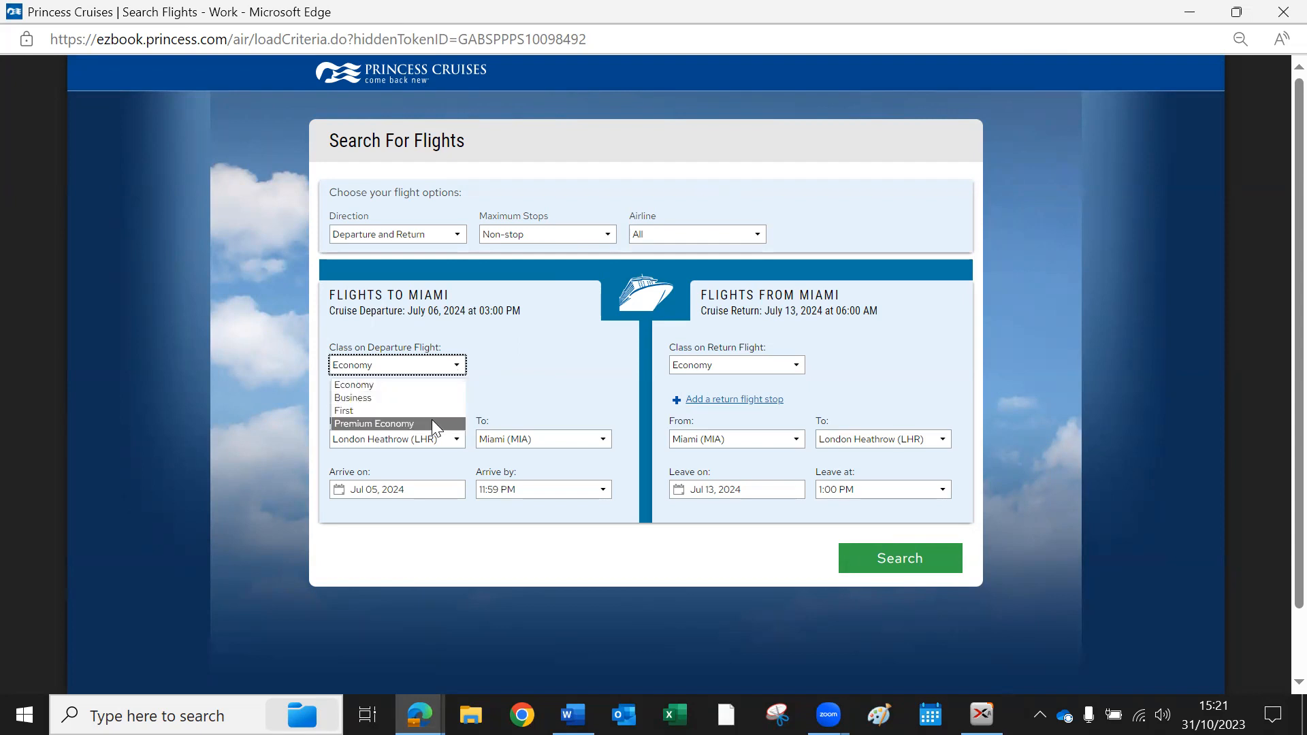
pyautogui.click(447, 384)
pyautogui.click(744, 363)
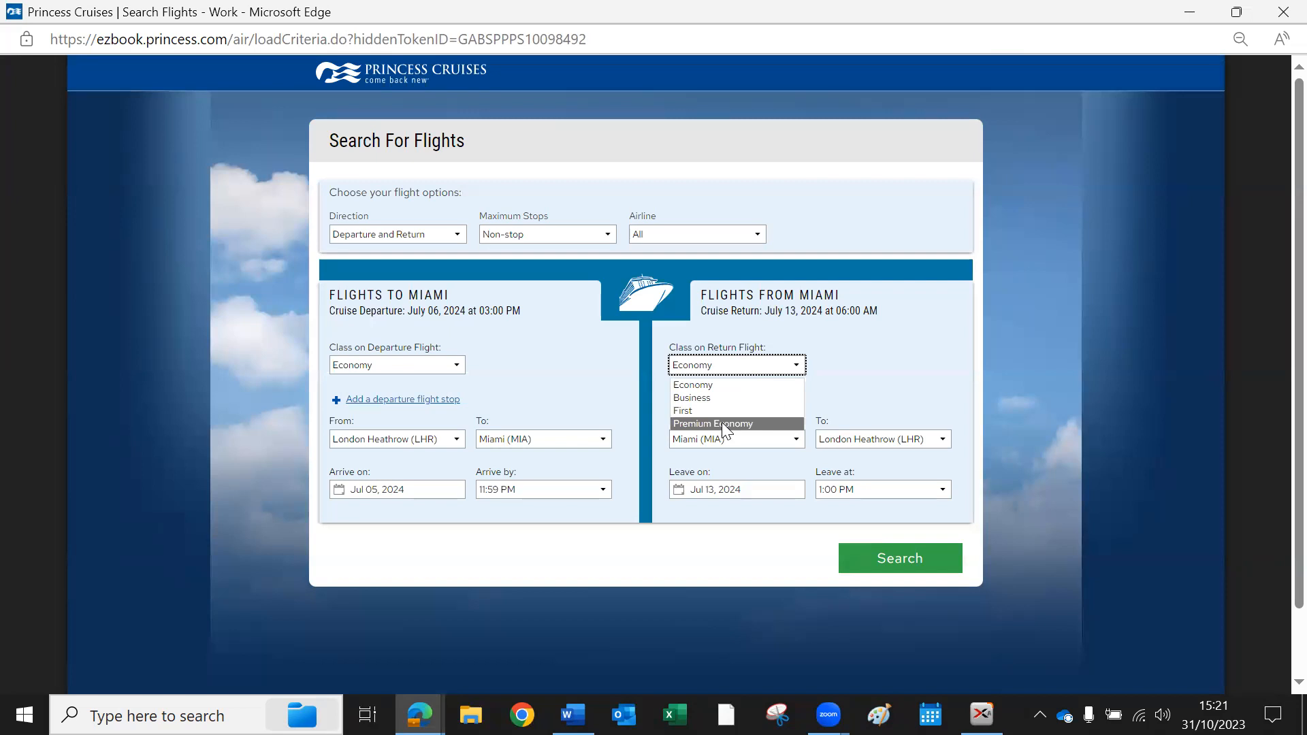
pyautogui.click(744, 383)
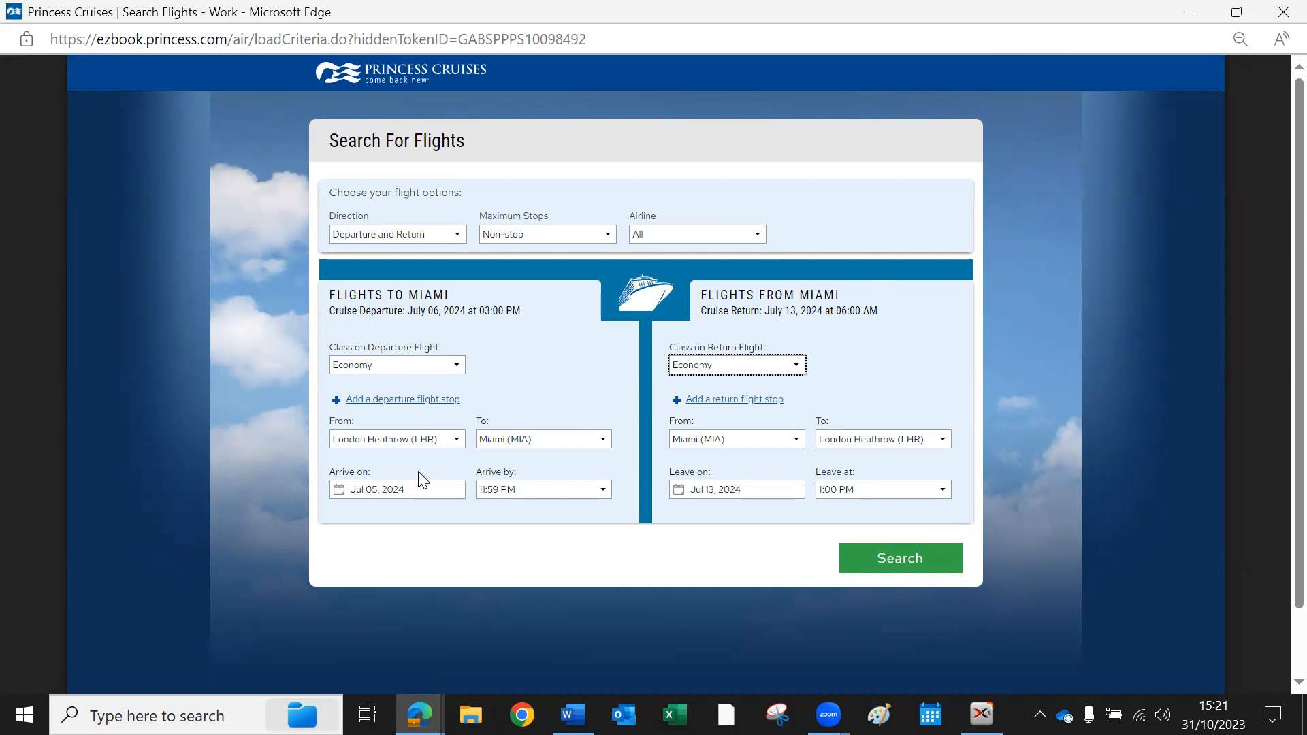
# Check the available arrival dates for the departure flight, keep Jul 05, 2024, and search for flights
pyautogui.click(429, 489)
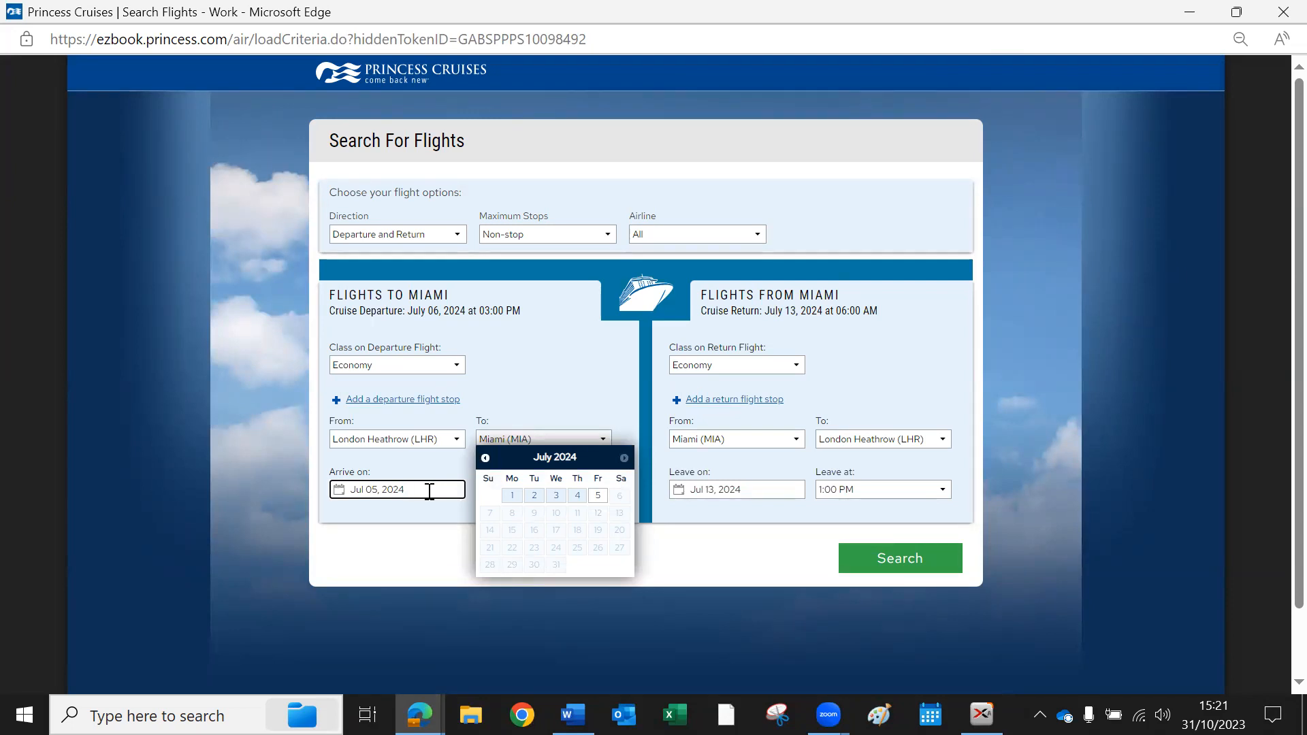
pyautogui.click(486, 459)
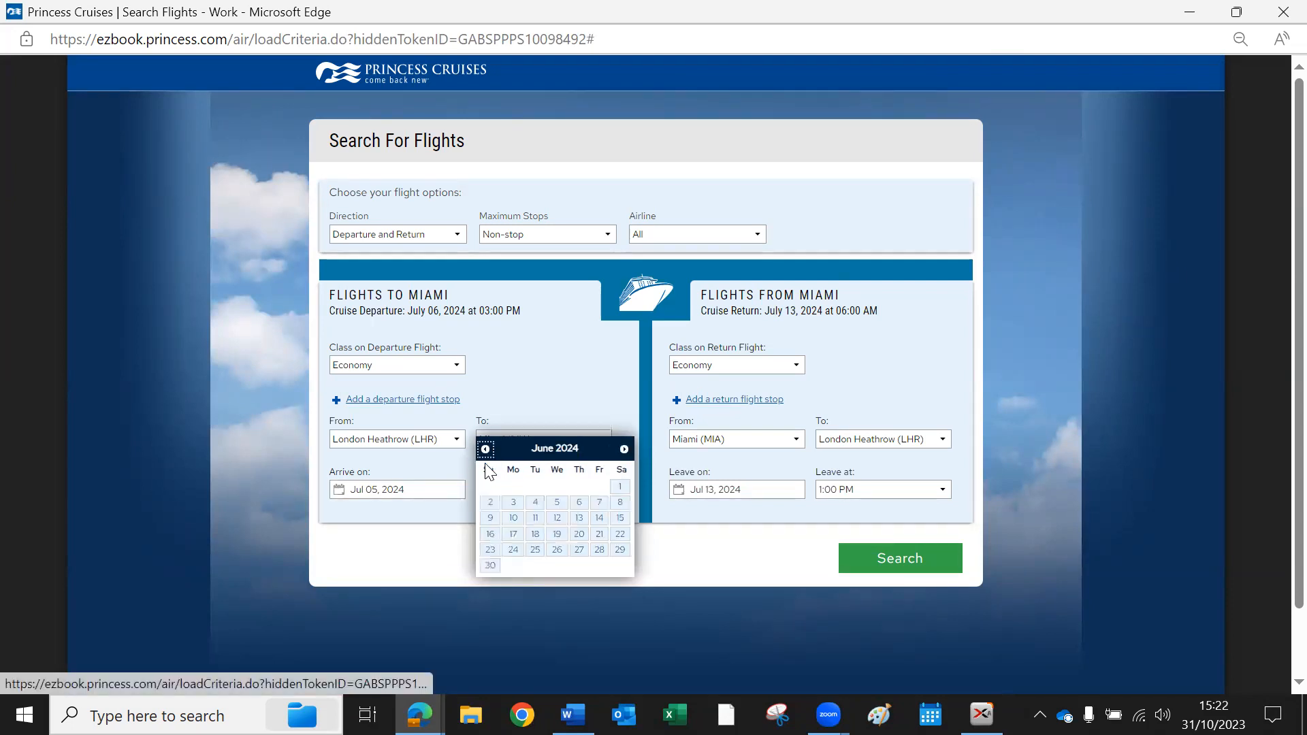
pyautogui.click(624, 450)
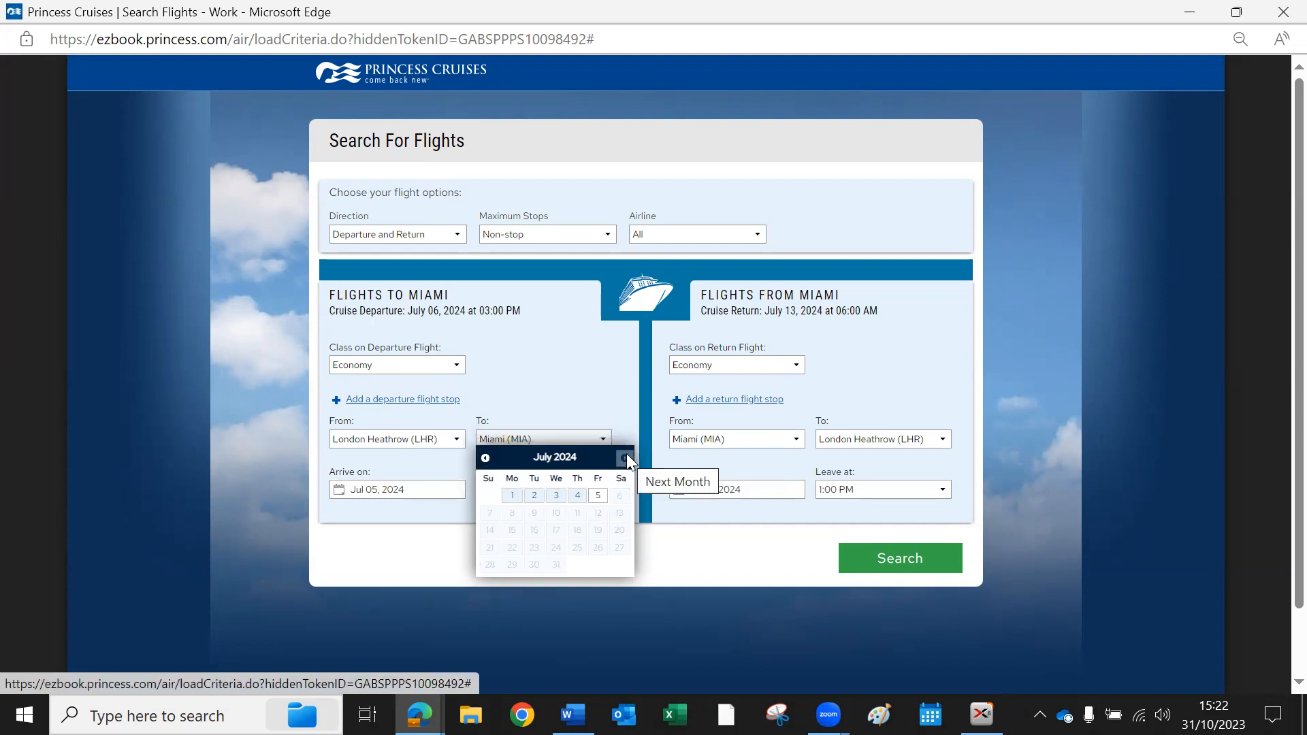
pyautogui.click(423, 553)
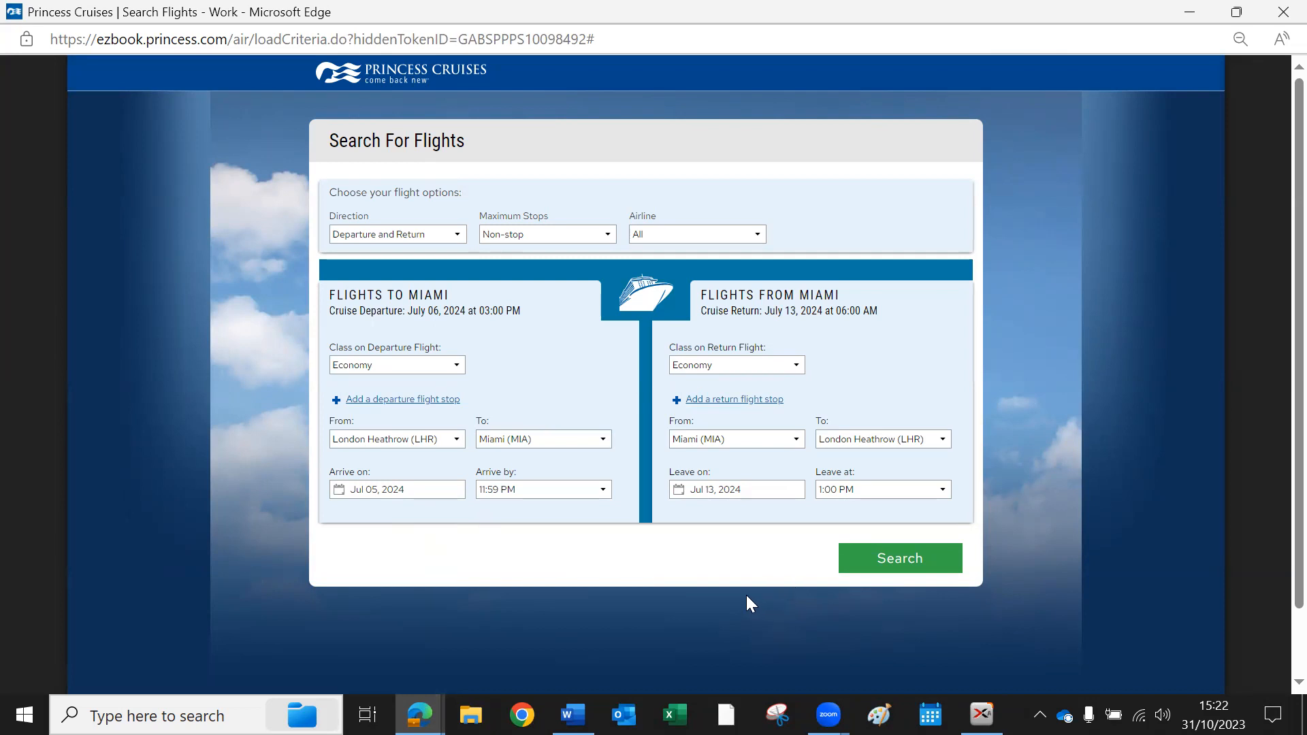
pyautogui.click(891, 564)
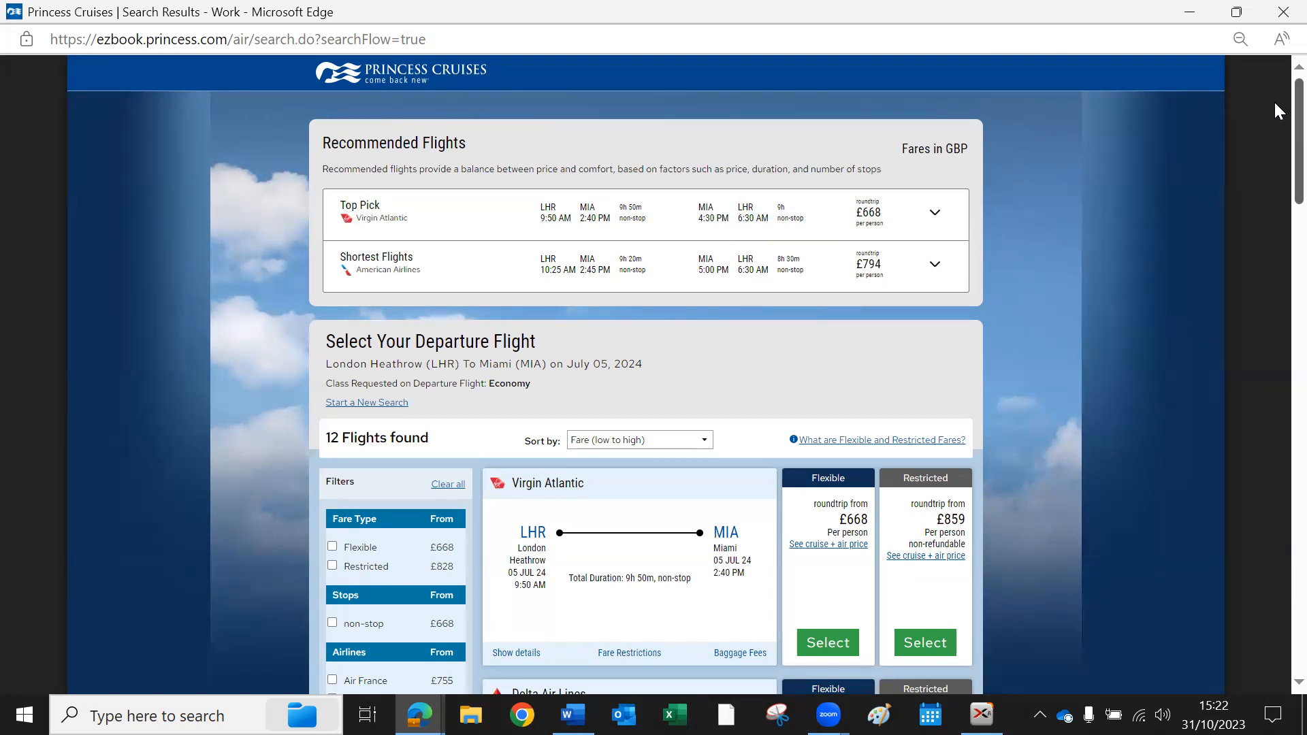
# Browse the departure flights and select the Flexible fare on the 9:50 AM Virgin Atlantic flight from London Heathrow to Miami
pyautogui.scroll(-3, 1278, 111)
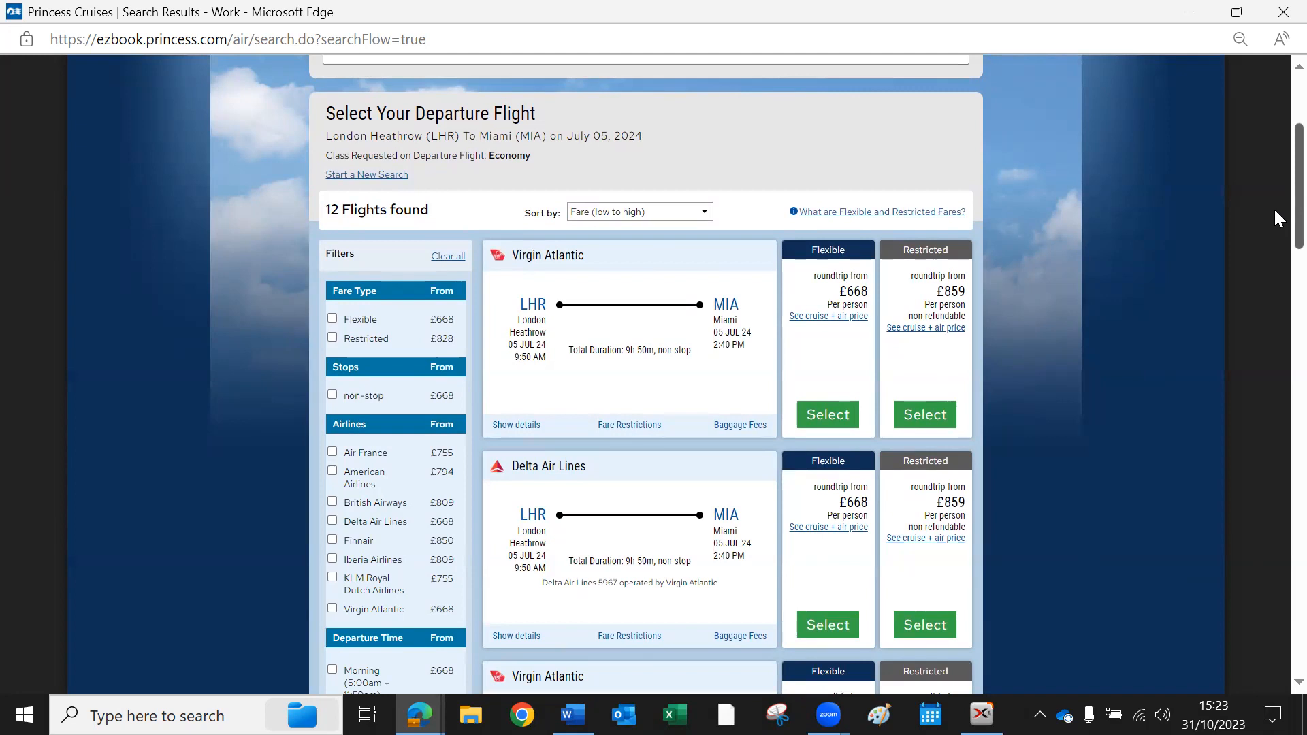
pyautogui.scroll(-1, 1275, 218)
pyautogui.scroll(-1, 1275, 231)
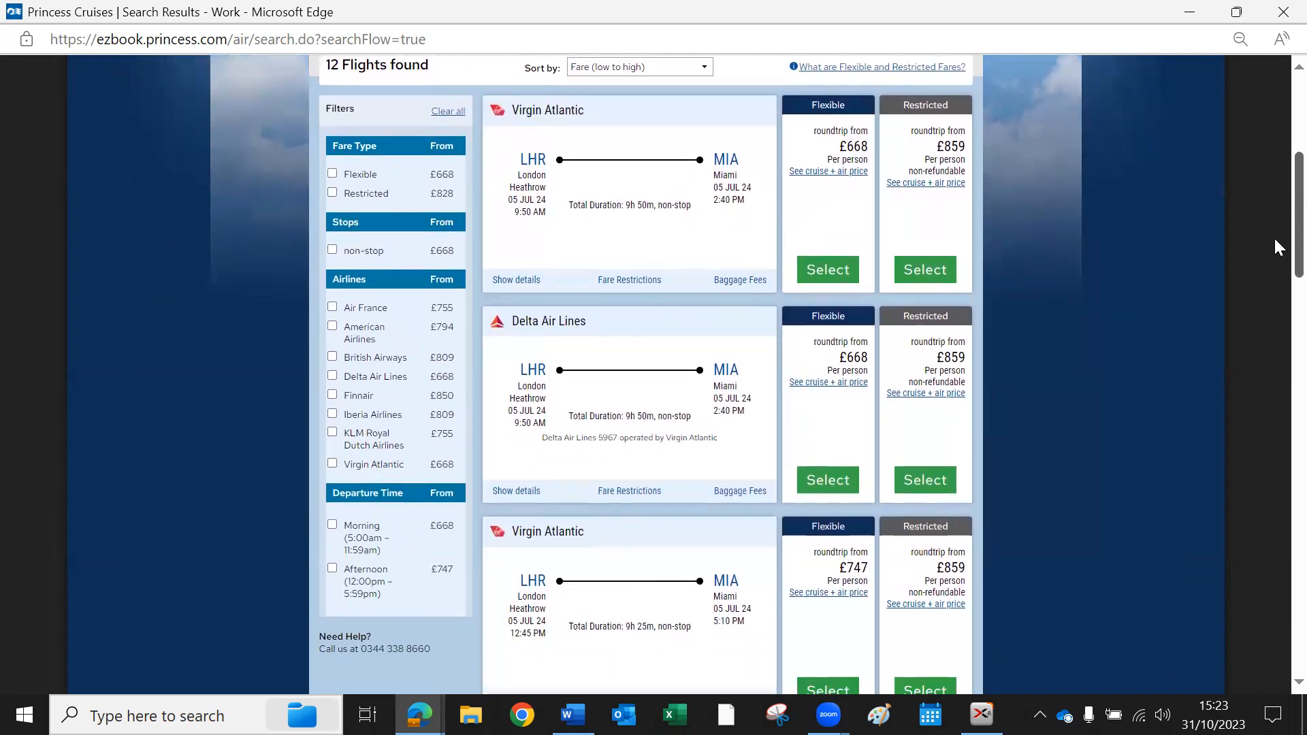
pyautogui.scroll(-2, 1273, 245)
pyautogui.scroll(2, 1274, 260)
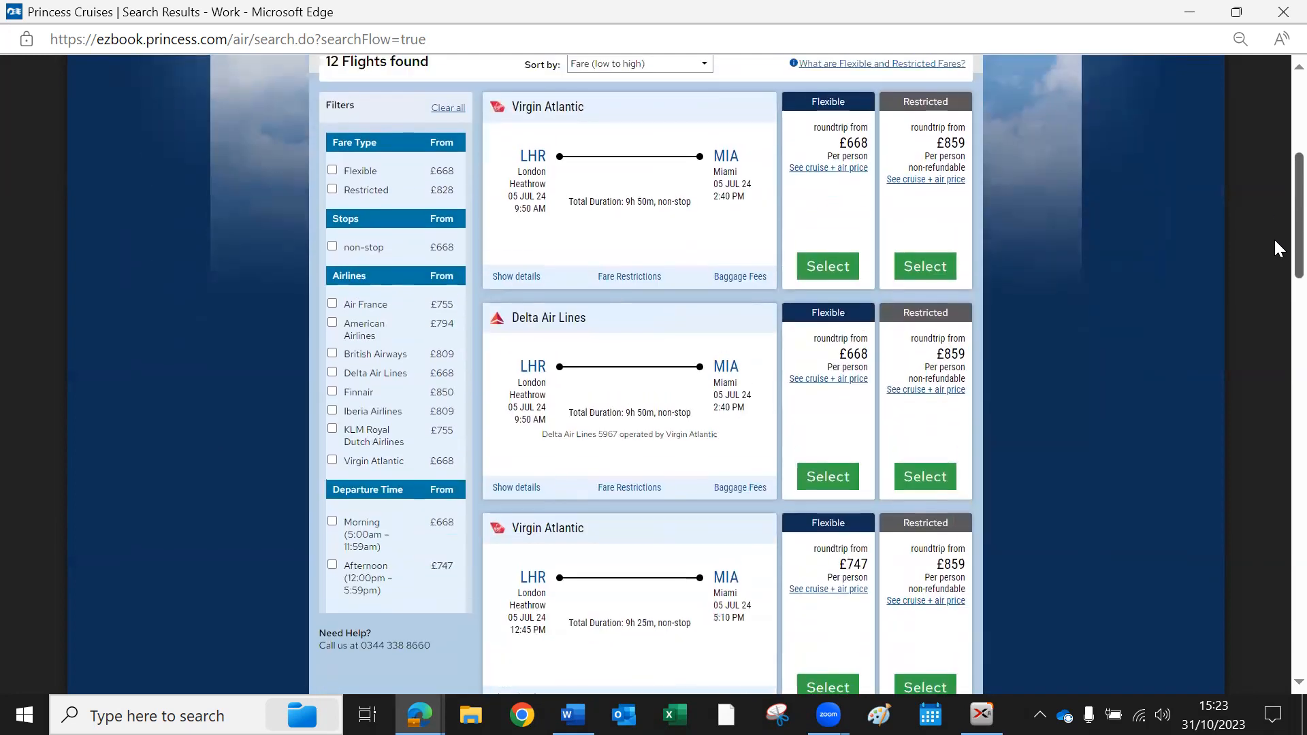
pyautogui.click(849, 270)
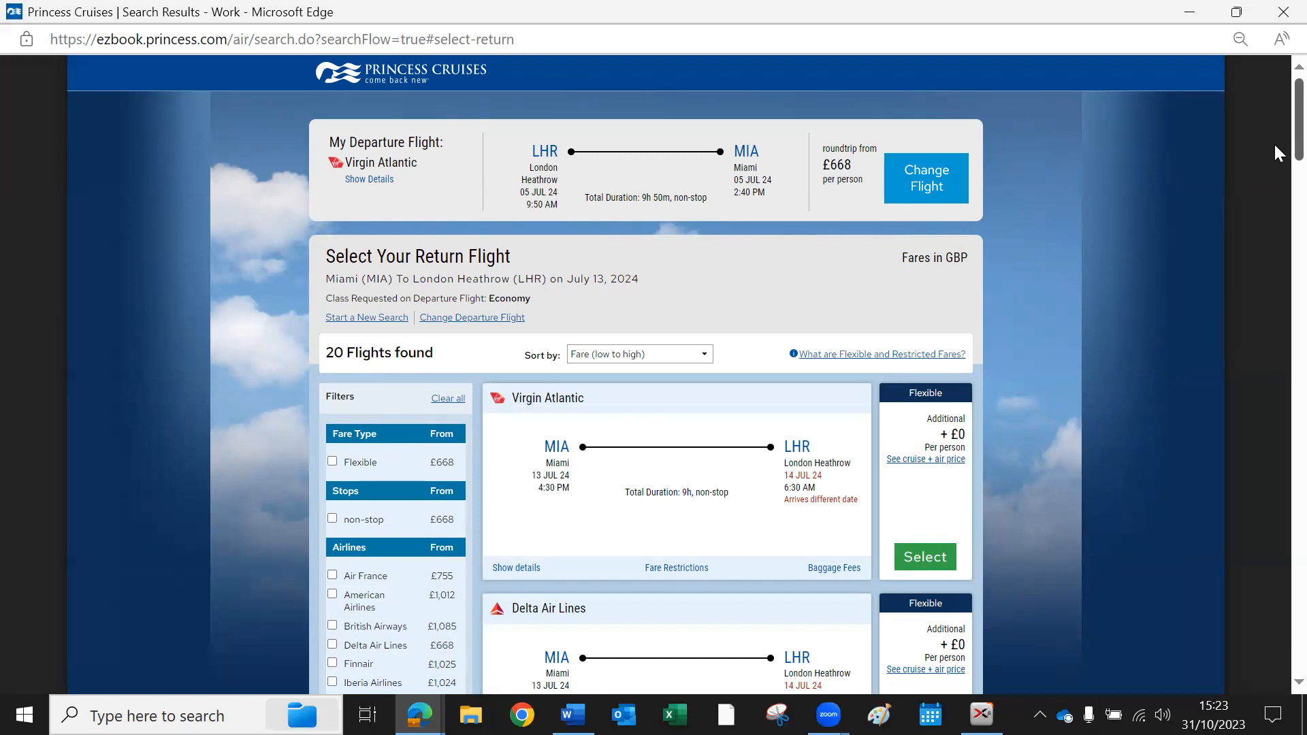
# Browse the return flights and select the Flexible fare on the 4:30 PM Virgin Atlantic flight from Miami to London Heathrow
pyautogui.scroll(-1, 1279, 153)
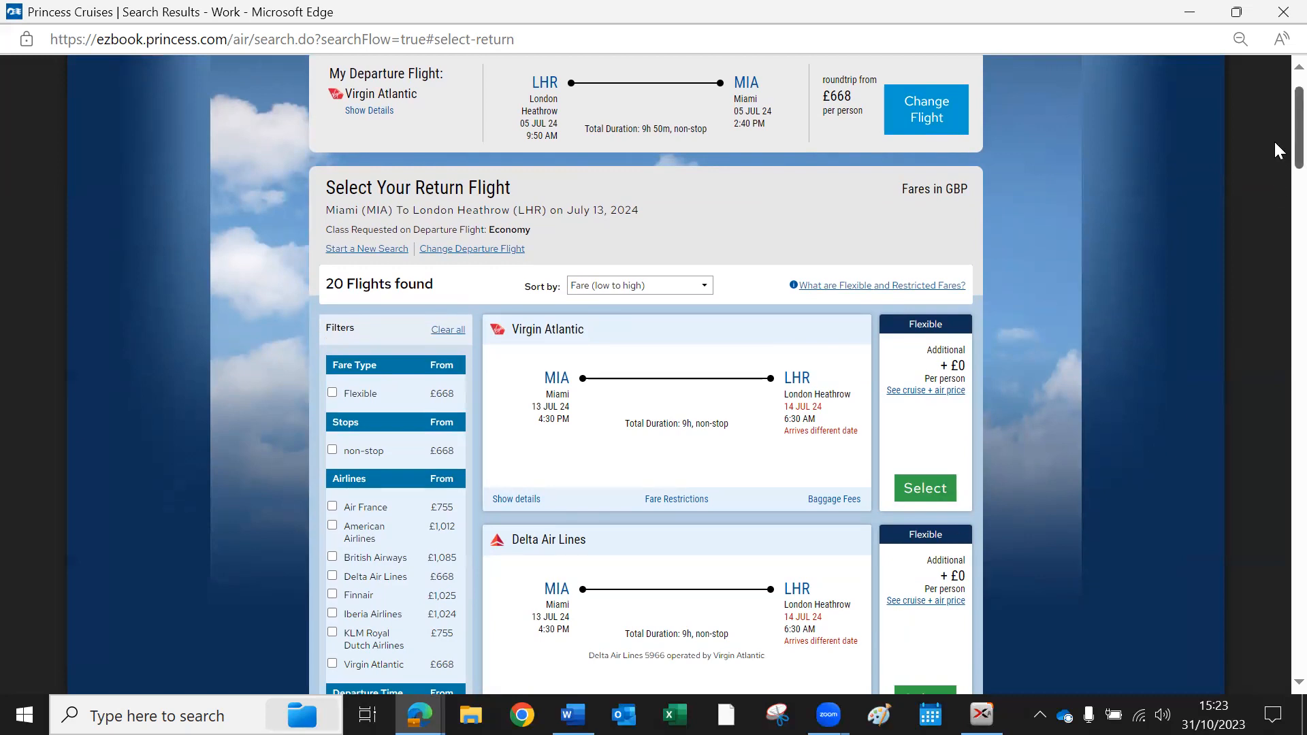
pyautogui.scroll(-4, 1275, 145)
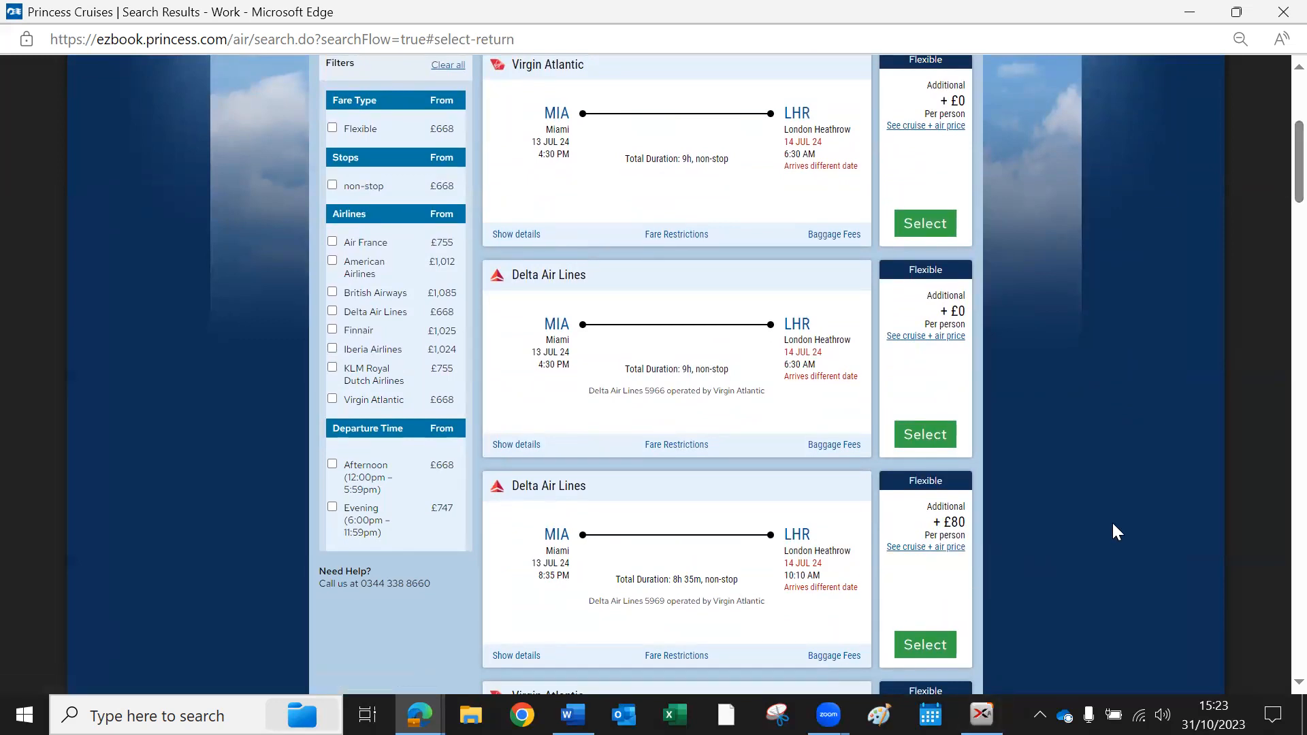
pyautogui.click(930, 225)
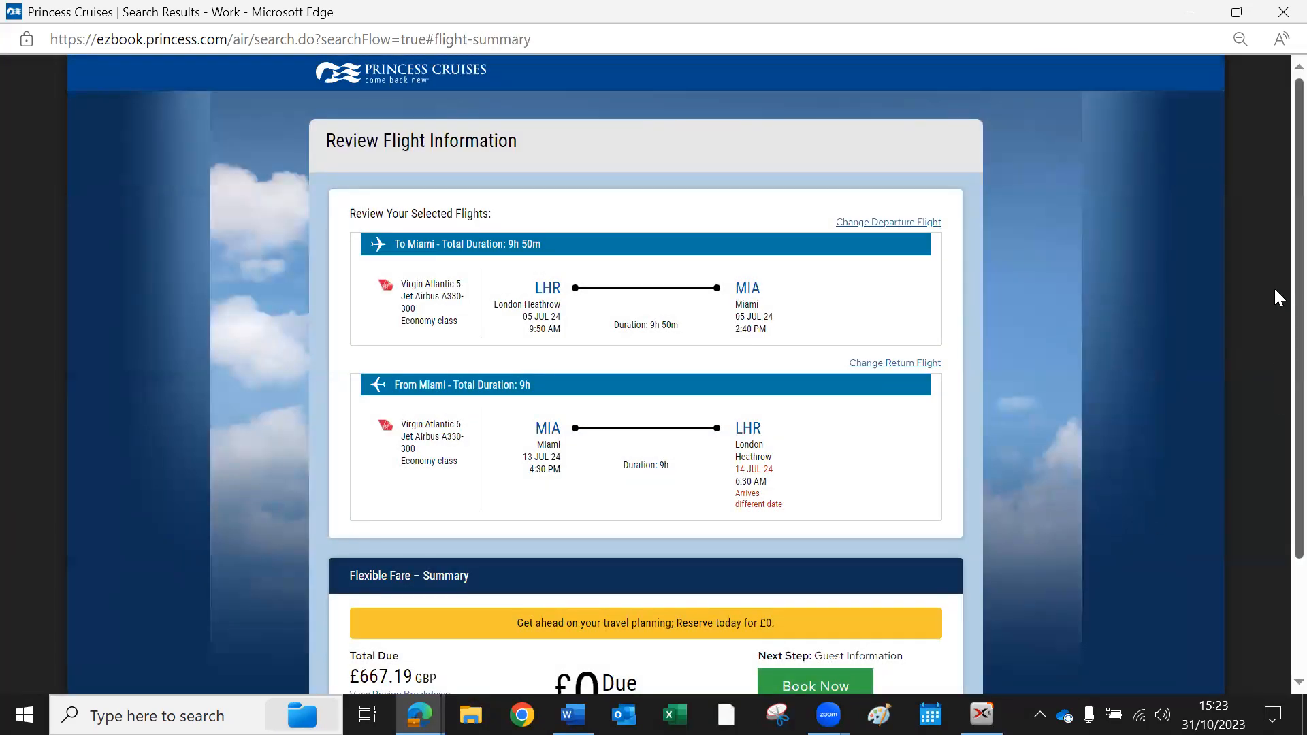
# Review the flight and Flexible fare summary, start booking the flights, and accept the conditions in the flight disclaimers
pyautogui.scroll(-2, 1279, 297)
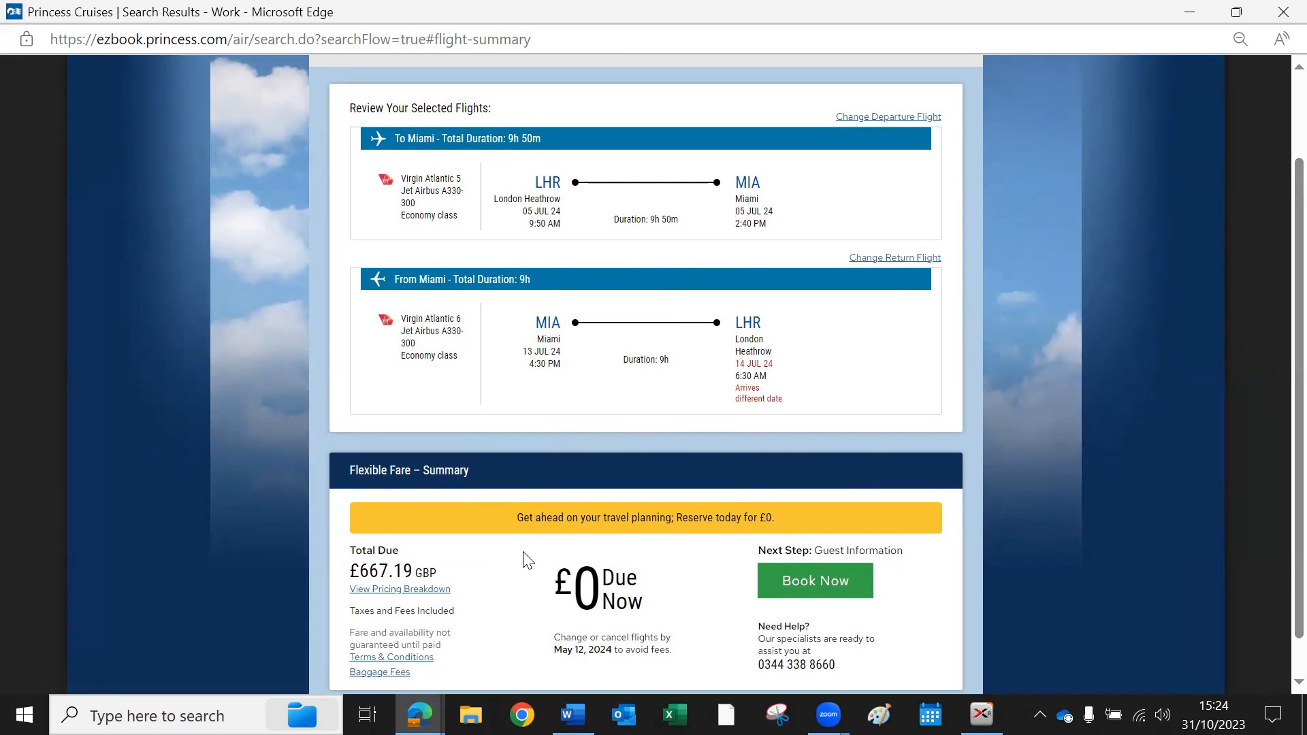
pyautogui.click(851, 588)
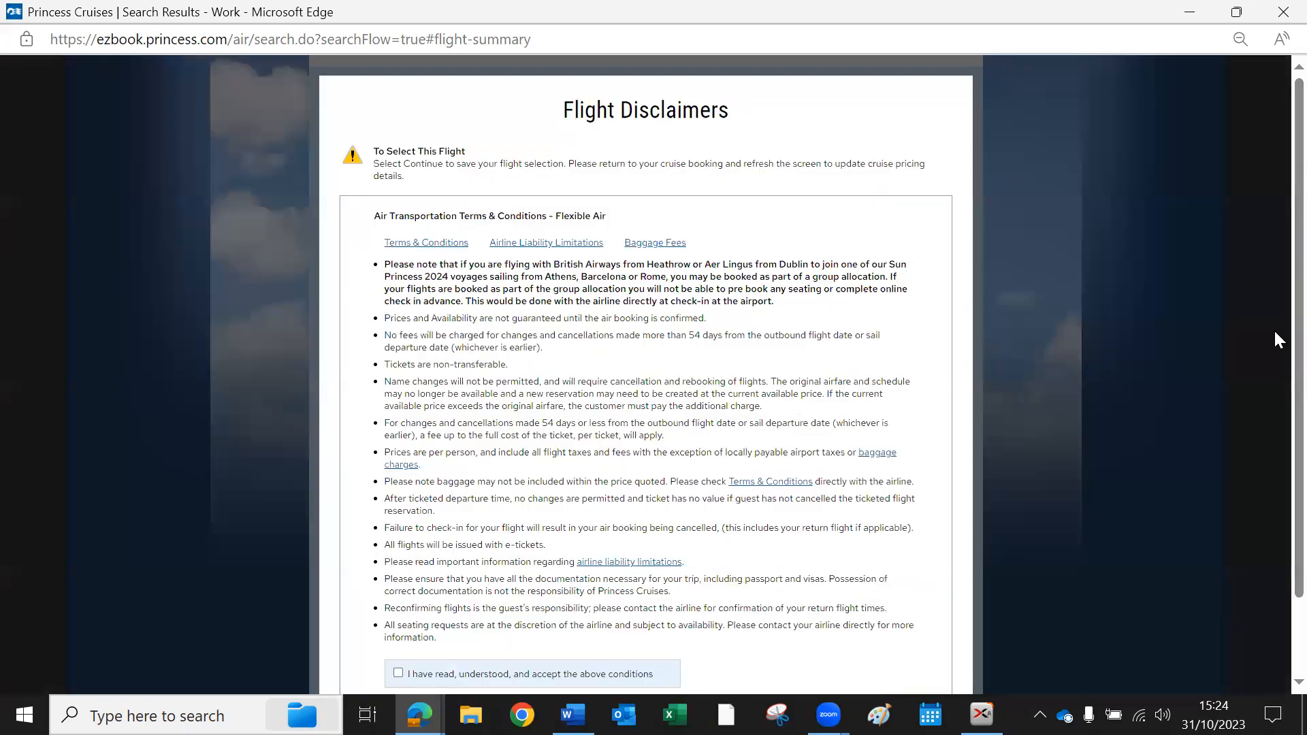
pyautogui.scroll(-1, 1276, 288)
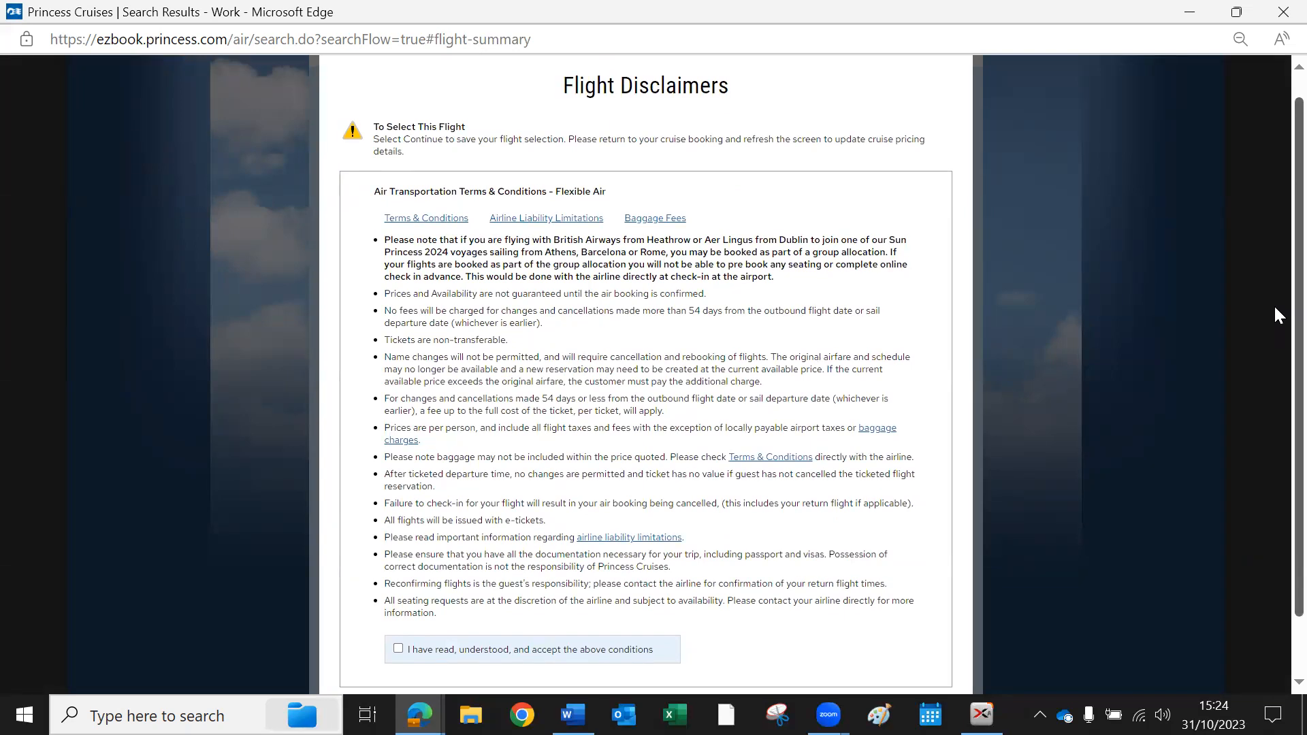
pyautogui.scroll(-1, 1277, 334)
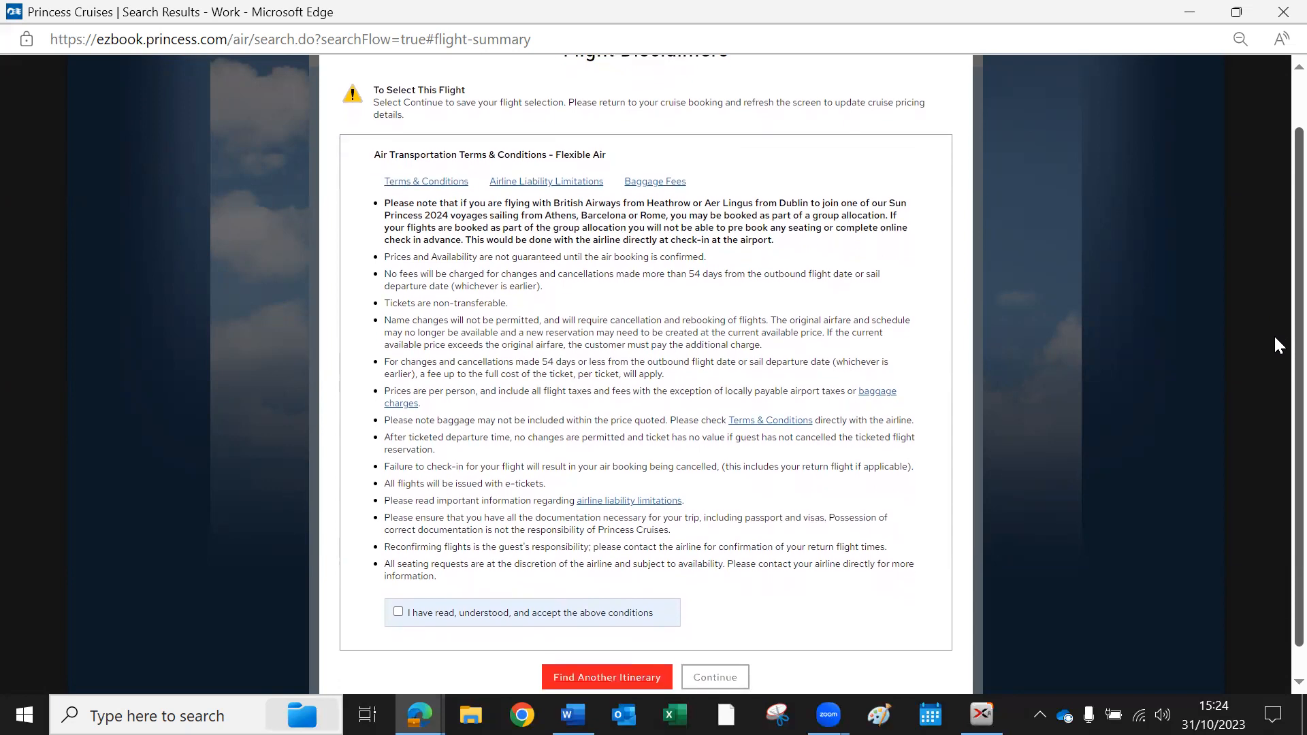
pyautogui.click(401, 617)
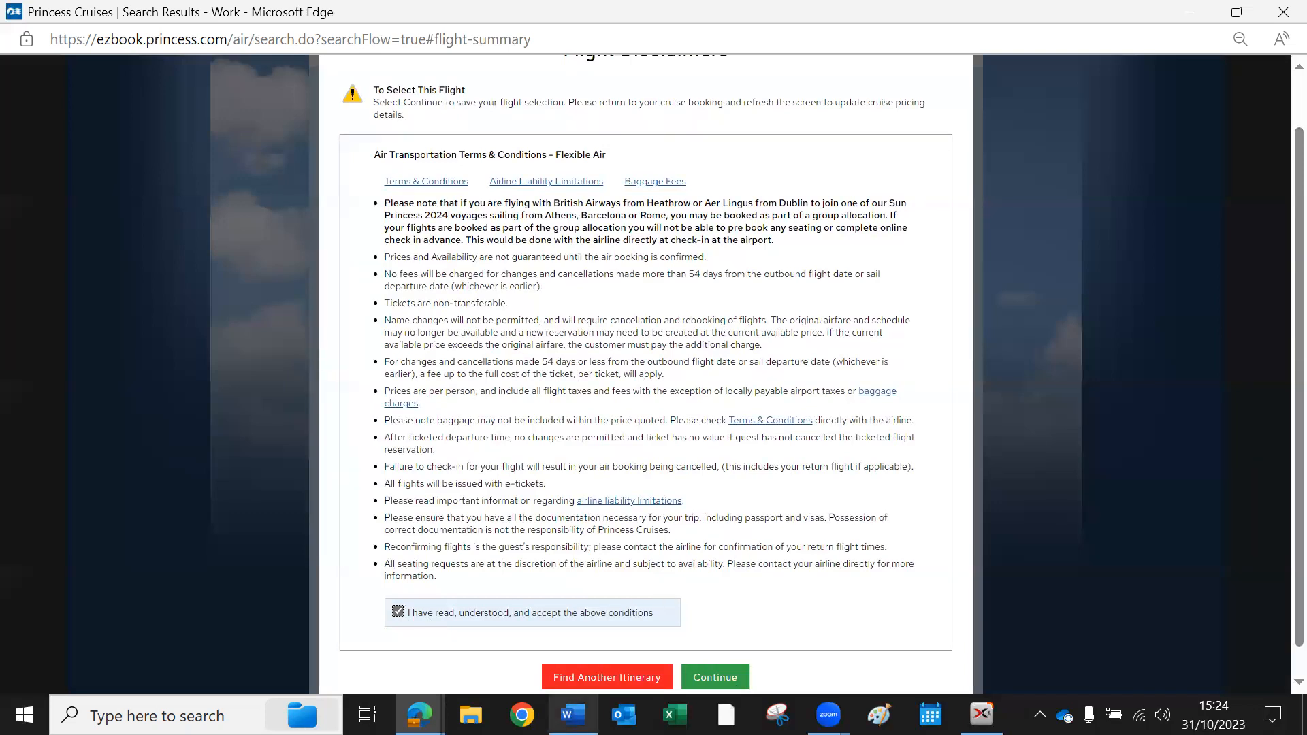
# Switch to the Word document Restricted Fare Payment Notification to read the immediate payment notice, and return to the flight disclaimers in Edge
pyautogui.moveTo(573, 715)
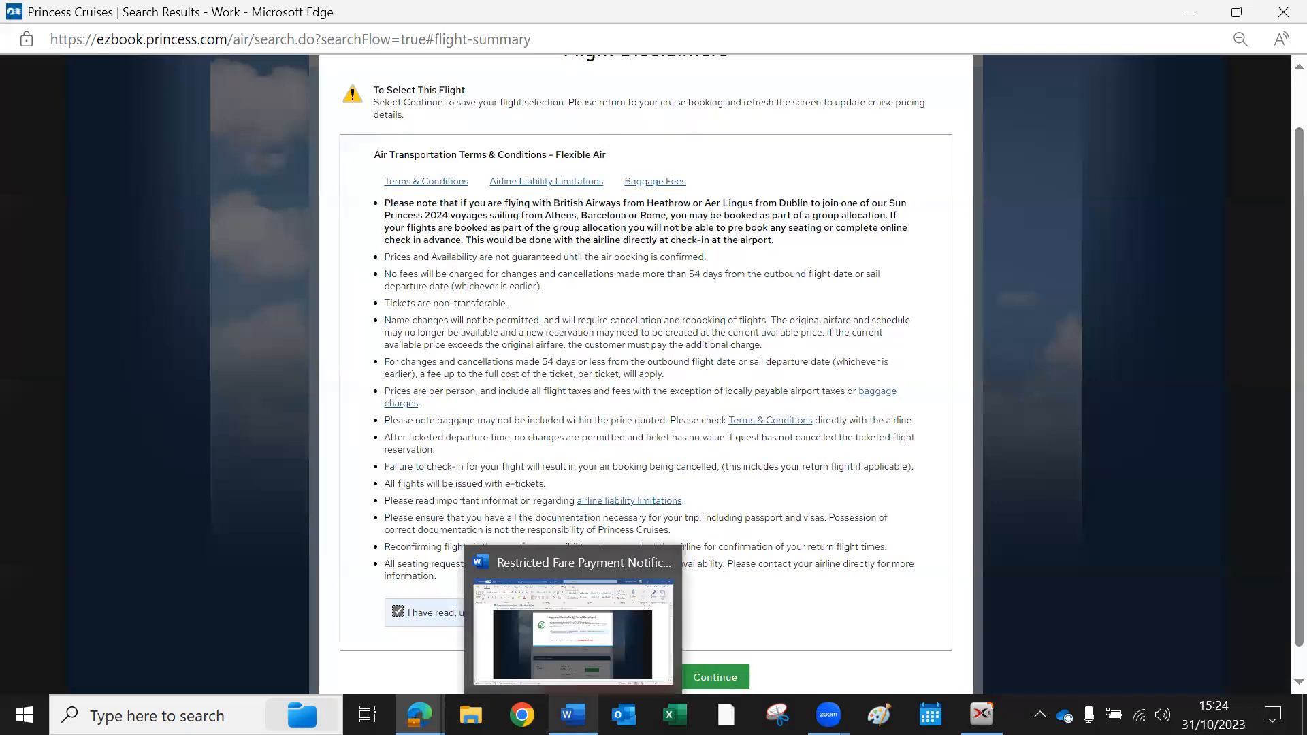
pyautogui.click(608, 658)
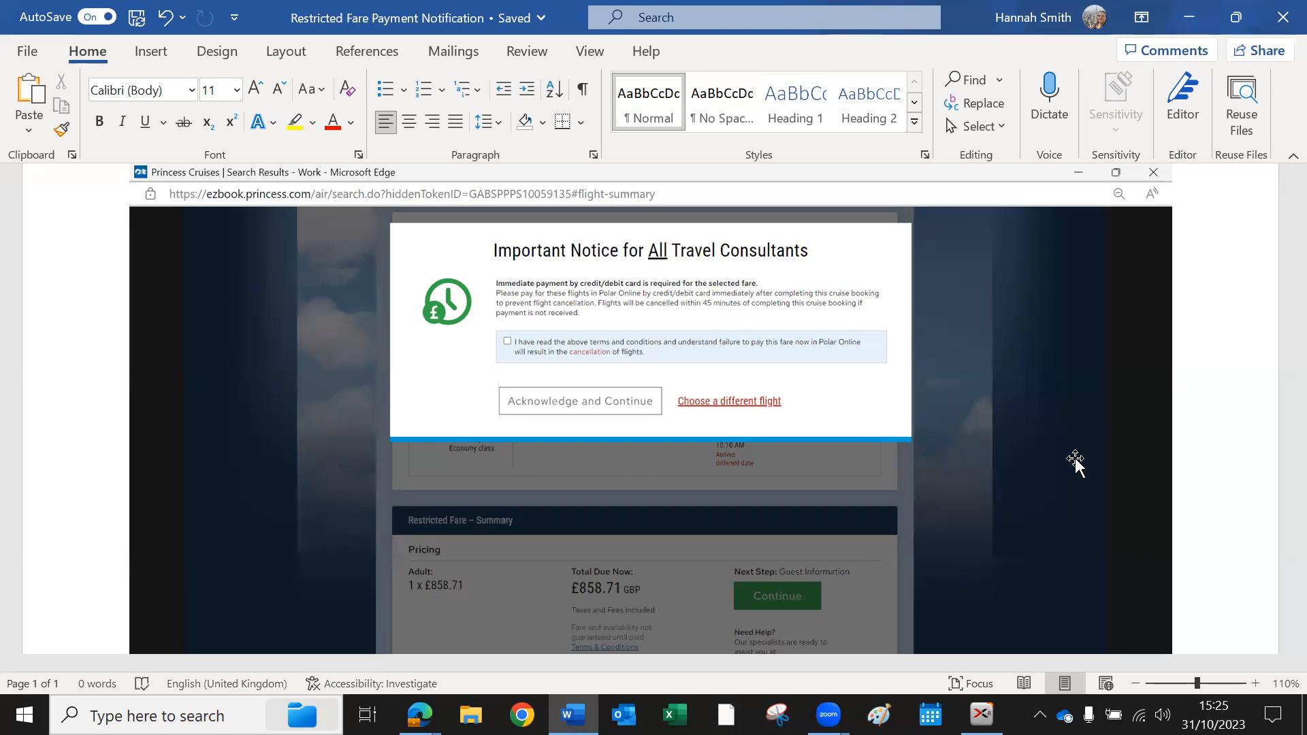
pyautogui.click(420, 715)
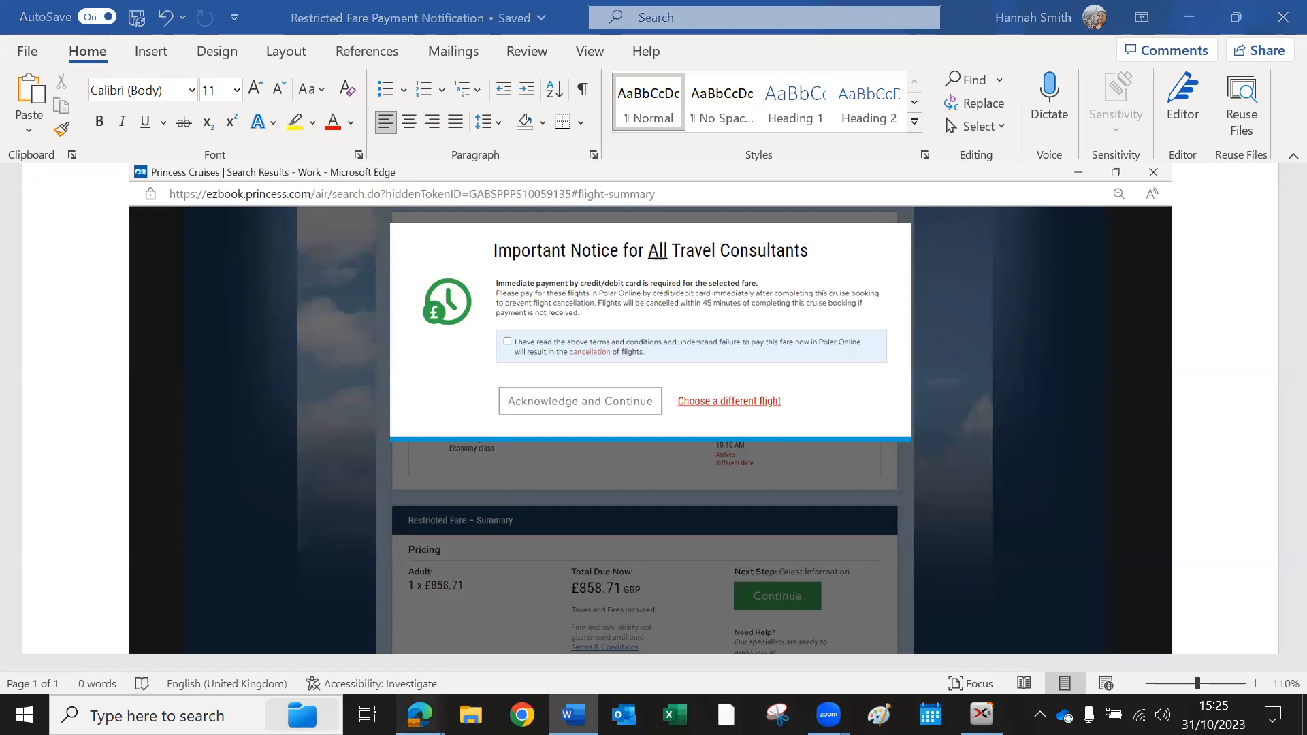
pyautogui.click(624, 631)
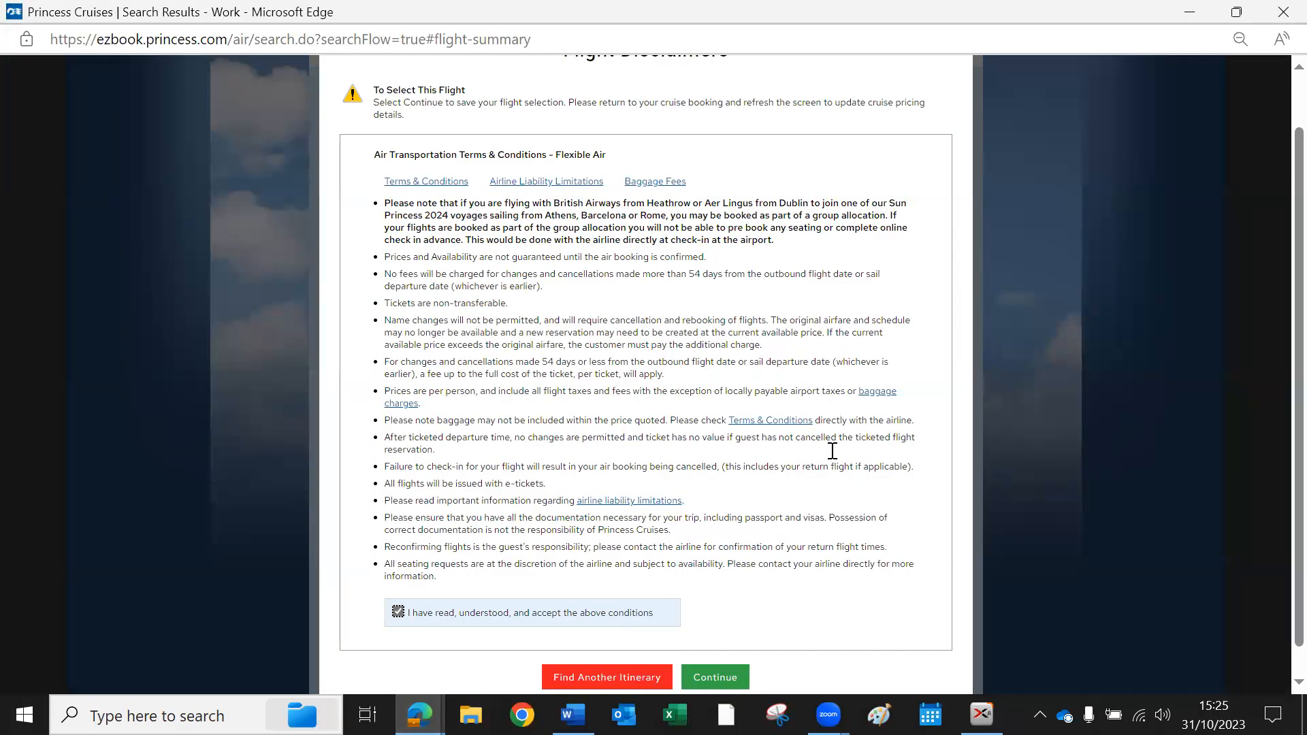
# Continue past the flight disclaimers to save the flights, and switch back to the POLAR Online Pricing Detail window
pyautogui.click(714, 677)
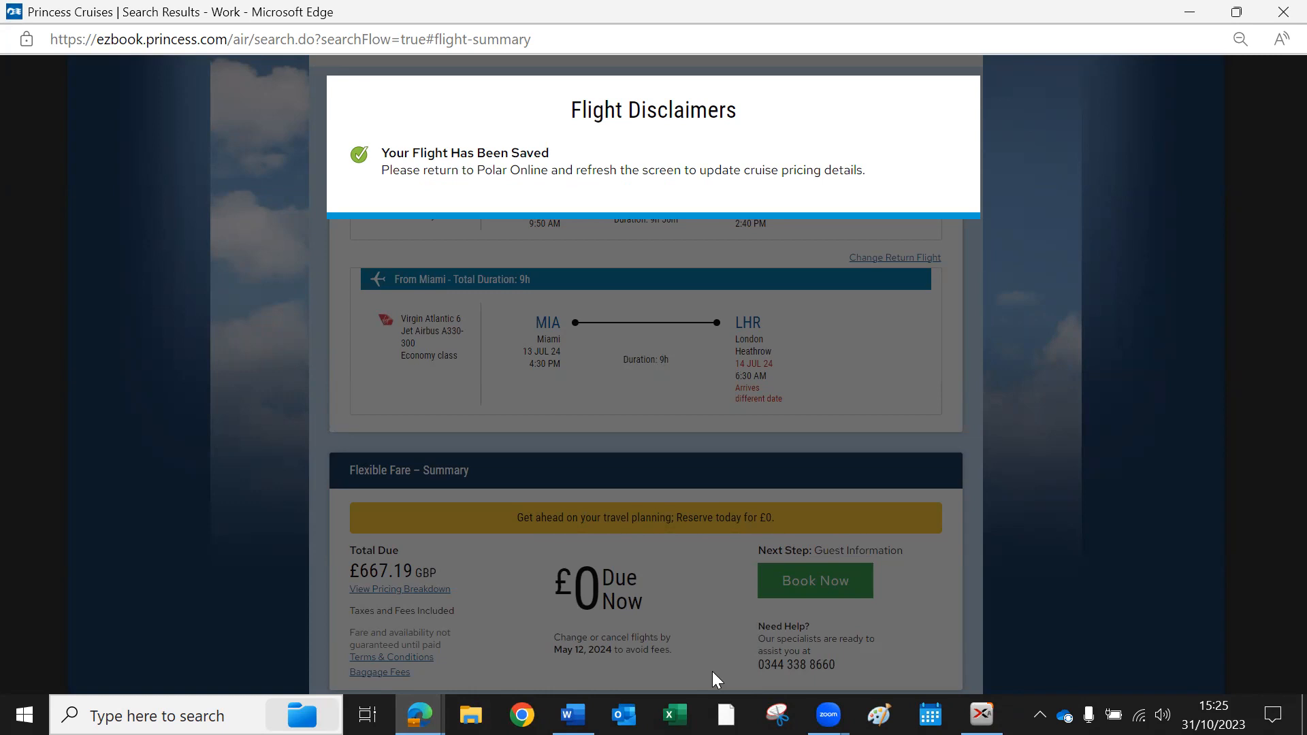
pyautogui.click(420, 715)
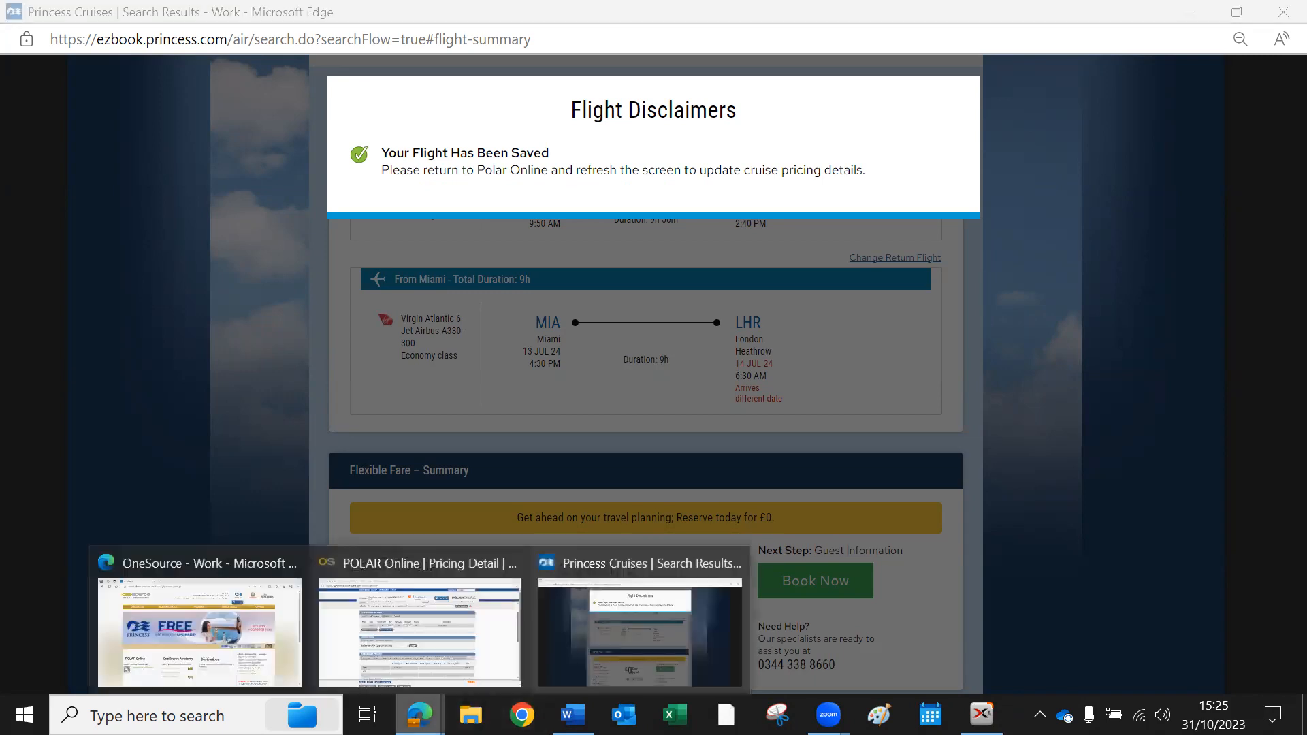
pyautogui.click(450, 646)
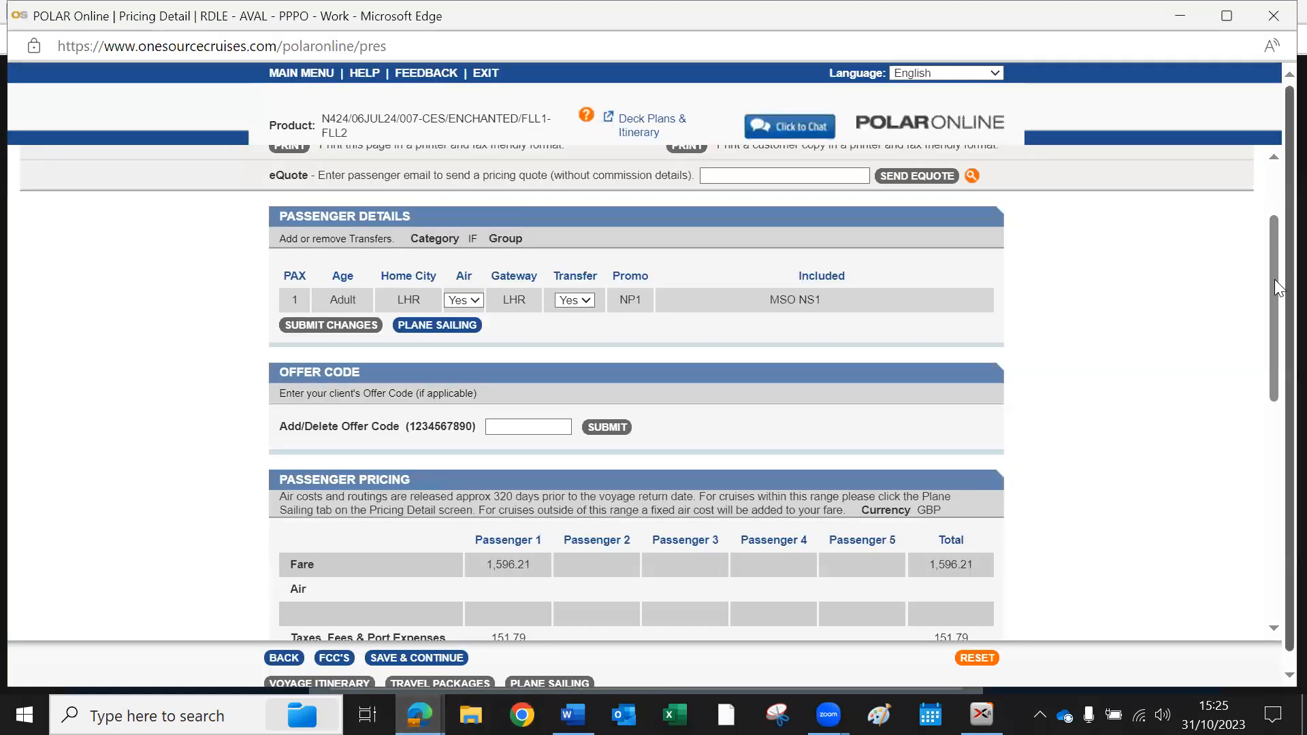
# Refresh the page with the form resubmitted, go back to the pricing detail, and review the passenger pricing including air
pyautogui.moveTo(1272, 271); pyautogui.dragTo(1252, 374)
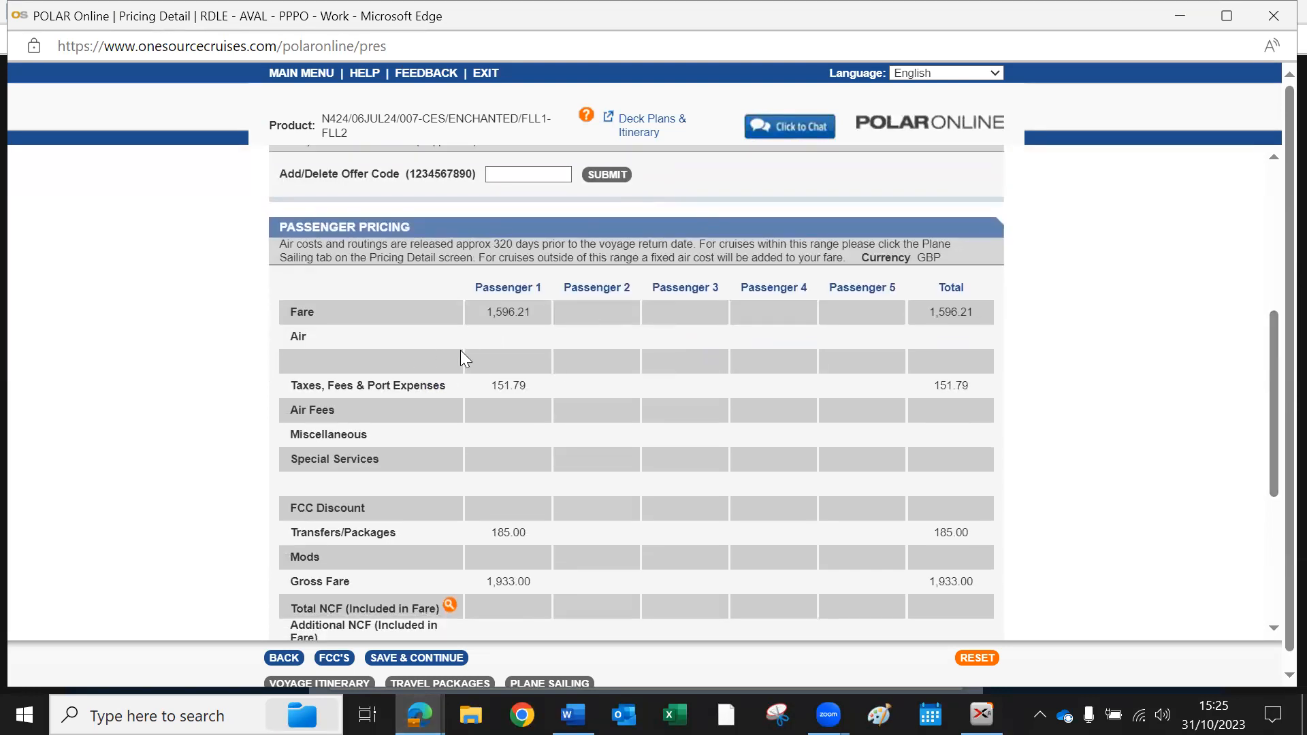
pyautogui.rightClick(595, 367)
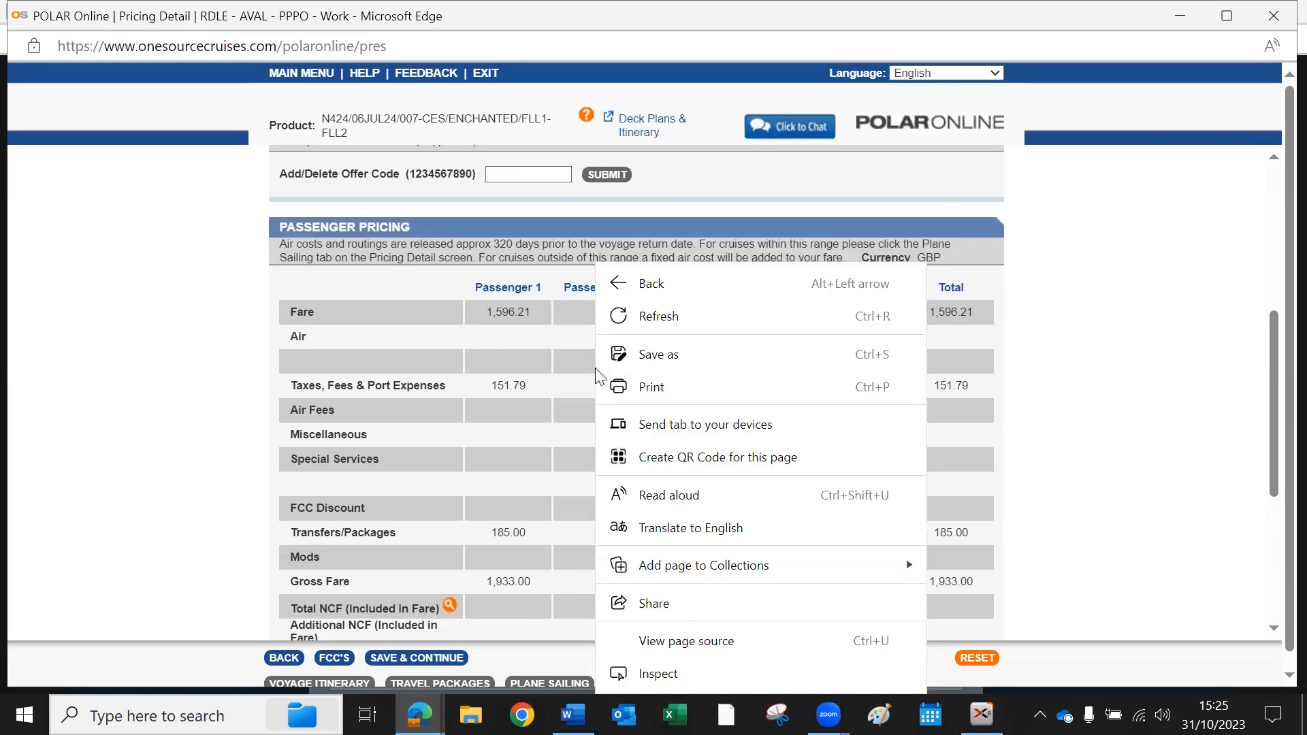
pyautogui.click(683, 317)
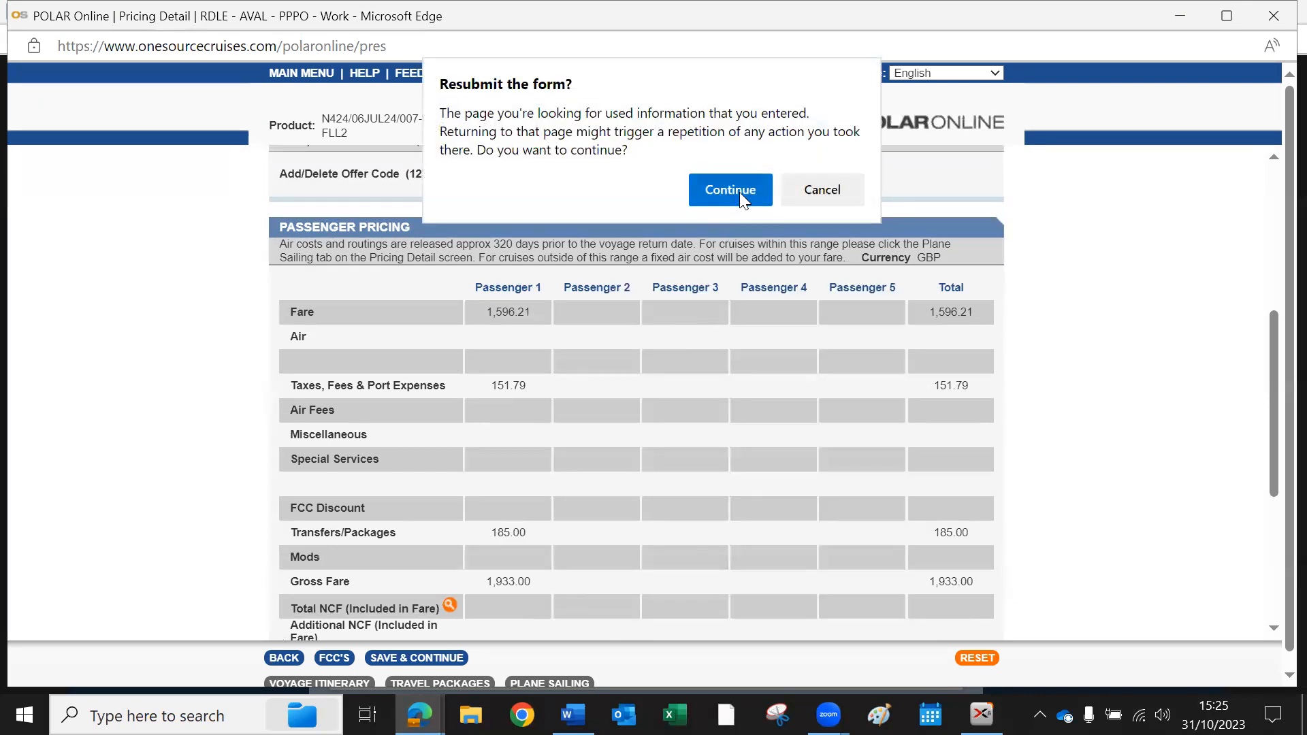
pyautogui.click(740, 192)
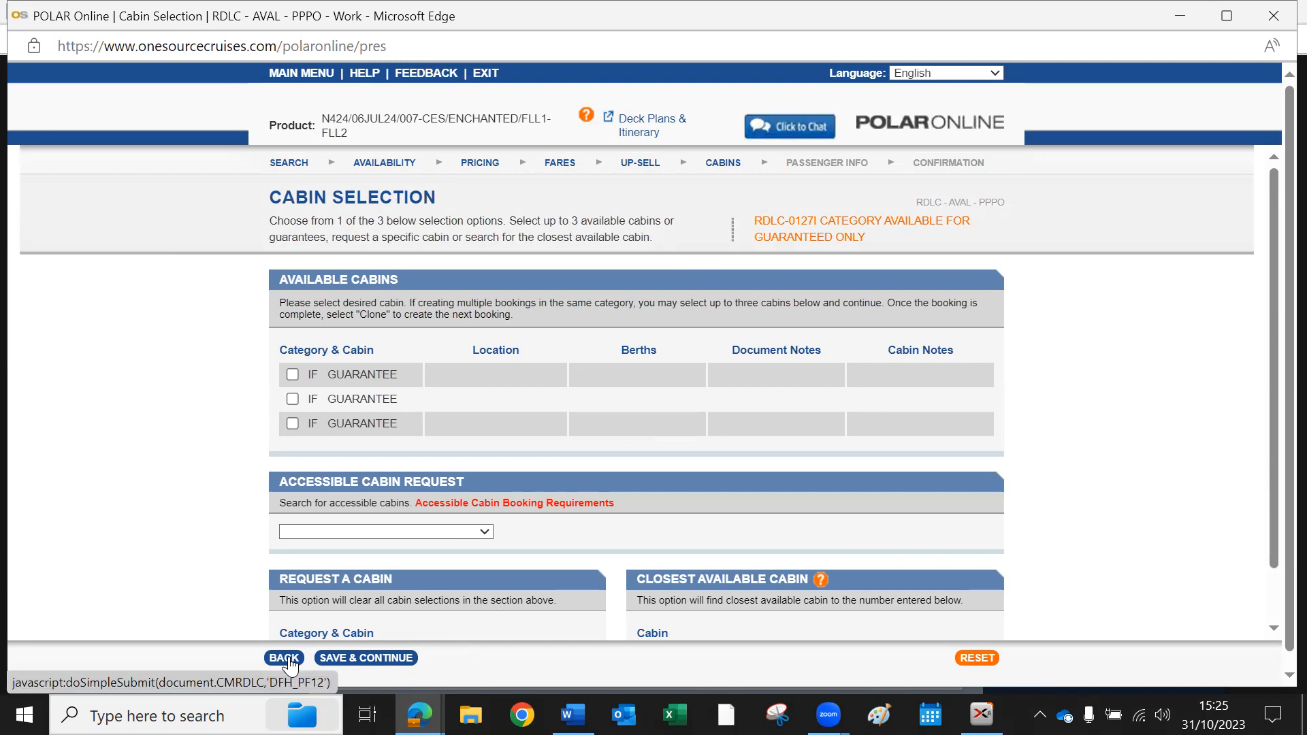
pyautogui.click(288, 659)
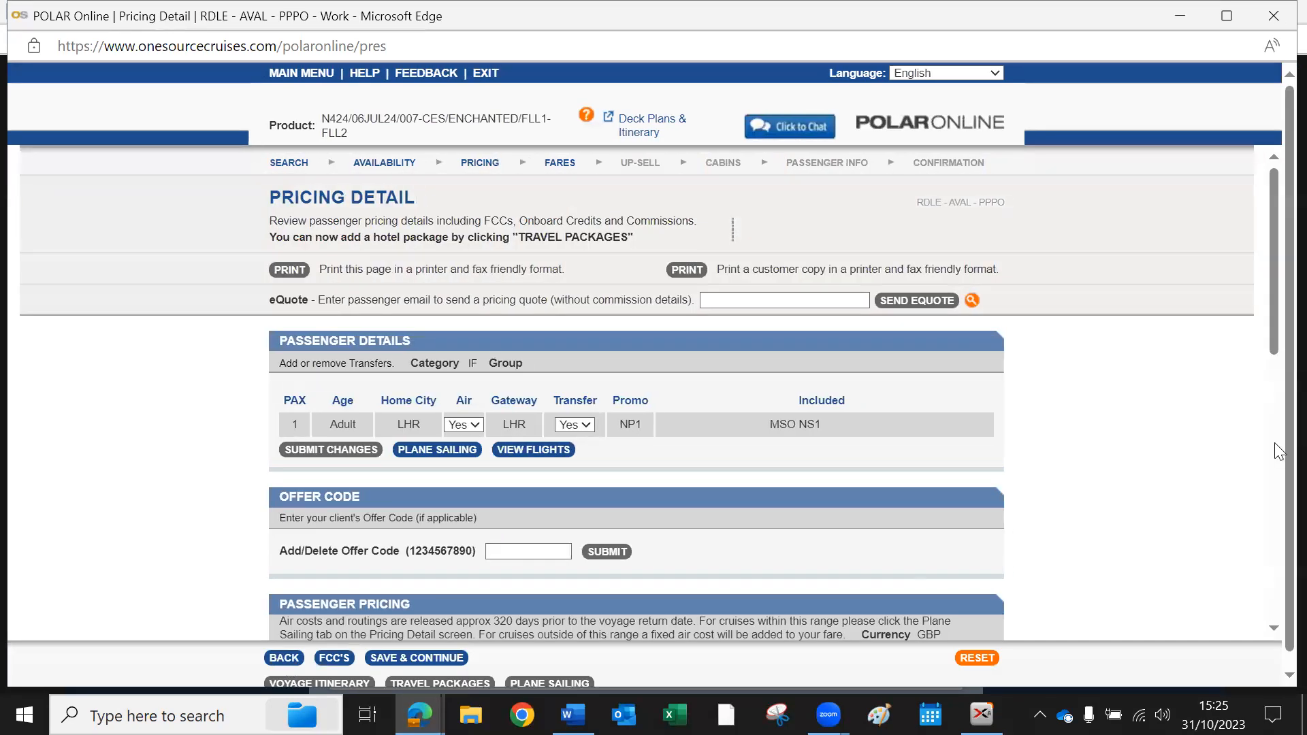
pyautogui.moveTo(1269, 280); pyautogui.dragTo(1261, 443)
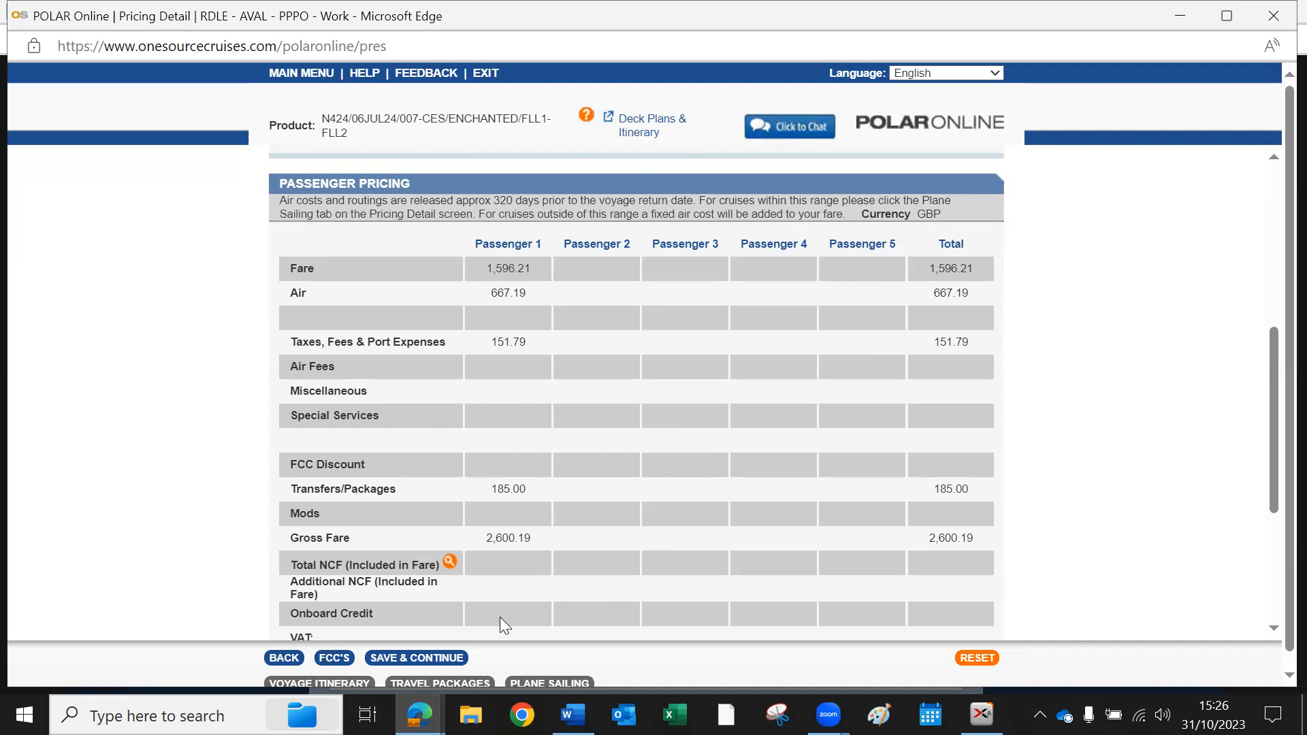
# Save the pricing detail, choose the third IF guarantee cabin, and continue to the booking creation page
pyautogui.click(418, 659)
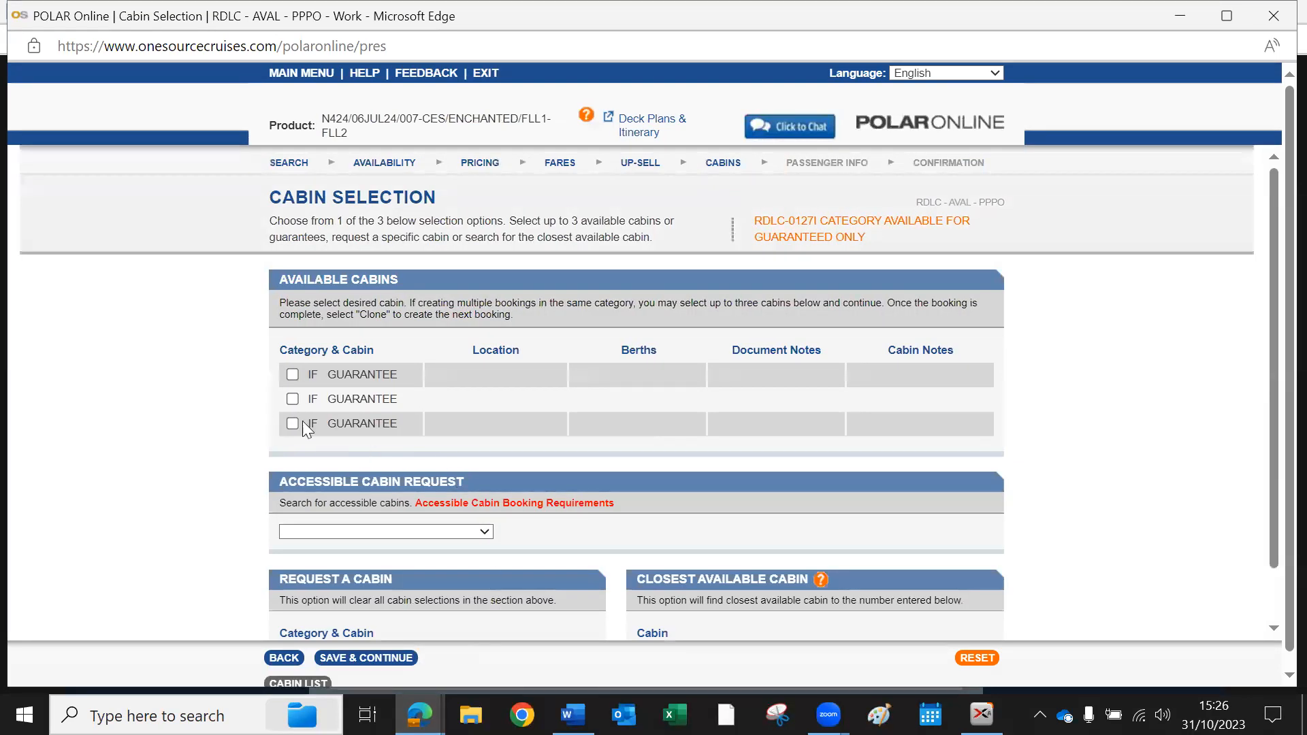
pyautogui.click(292, 423)
pyautogui.scroll(-1, 602, 485)
pyautogui.click(368, 658)
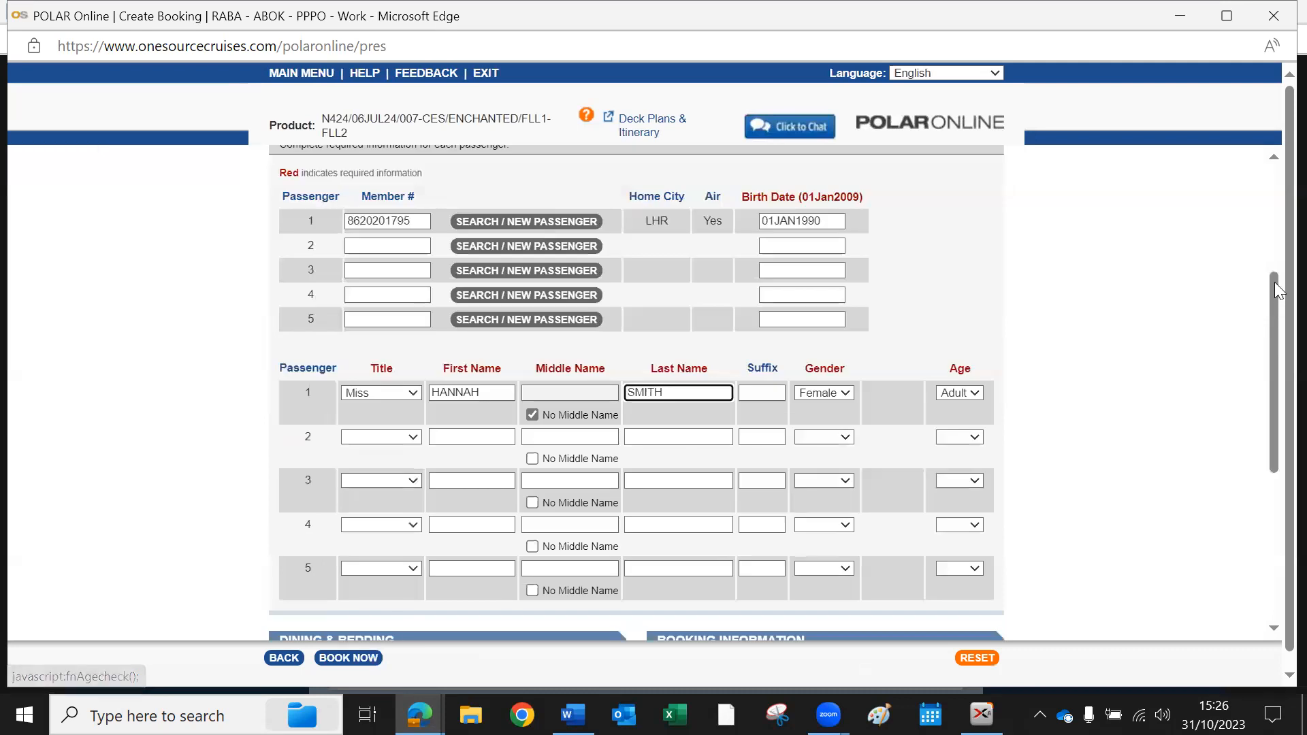
# Review the travel agent and passenger information, the dining and bedding options, and the auto upgrade settings of the booking
pyautogui.moveTo(1269, 308); pyautogui.dragTo(1276, 233)
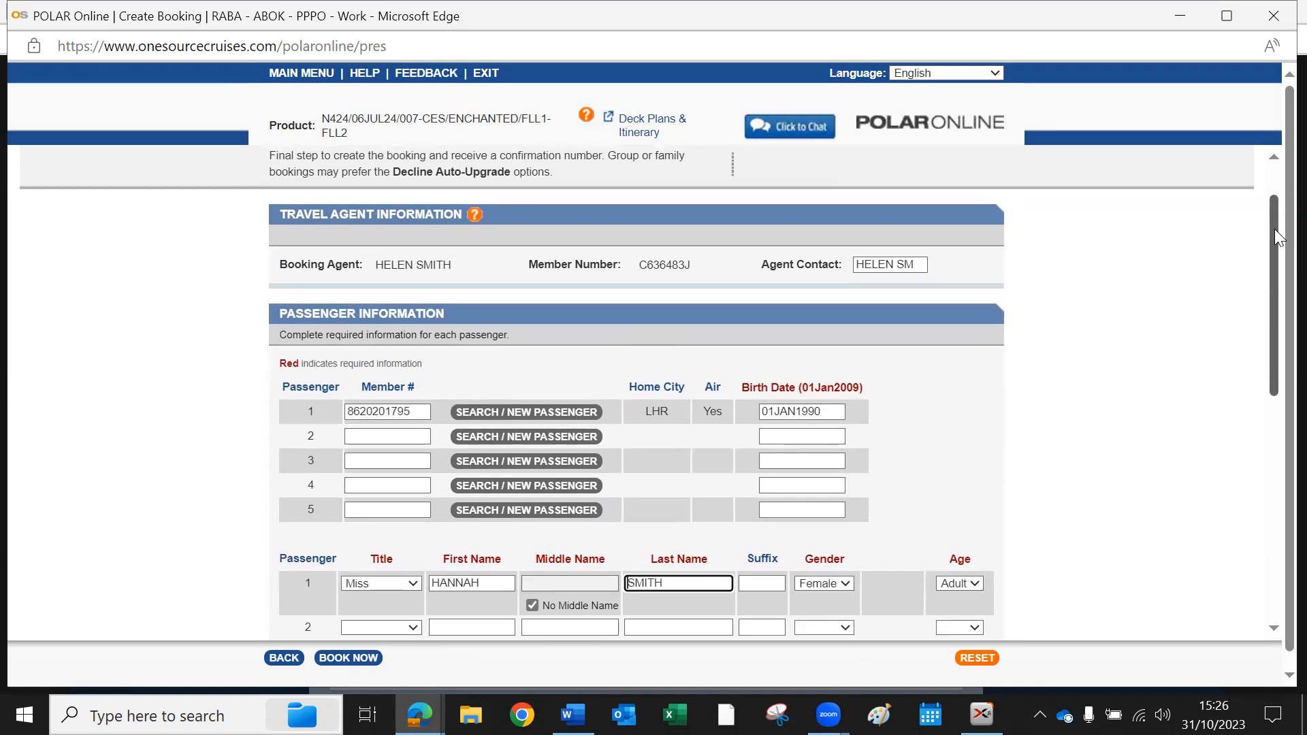
pyautogui.moveTo(1275, 229); pyautogui.dragTo(1275, 266)
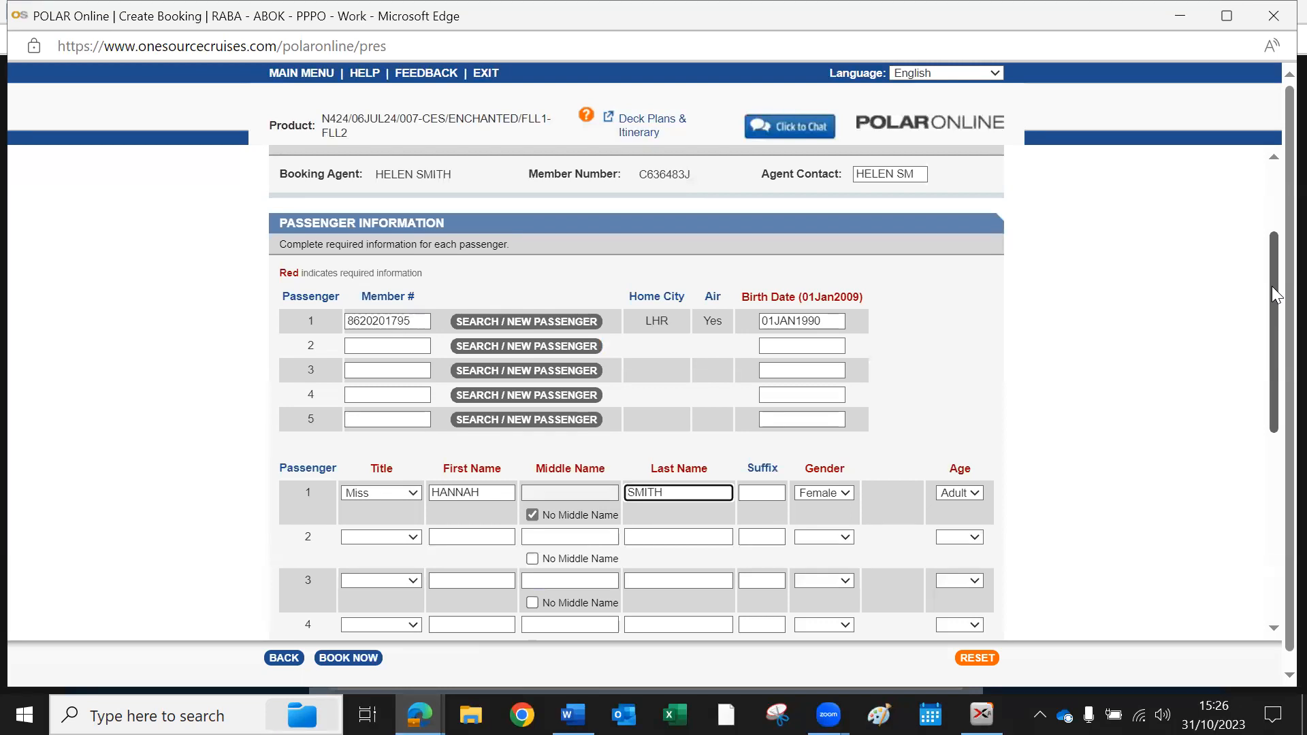
pyautogui.moveTo(1272, 286); pyautogui.dragTo(1188, 487)
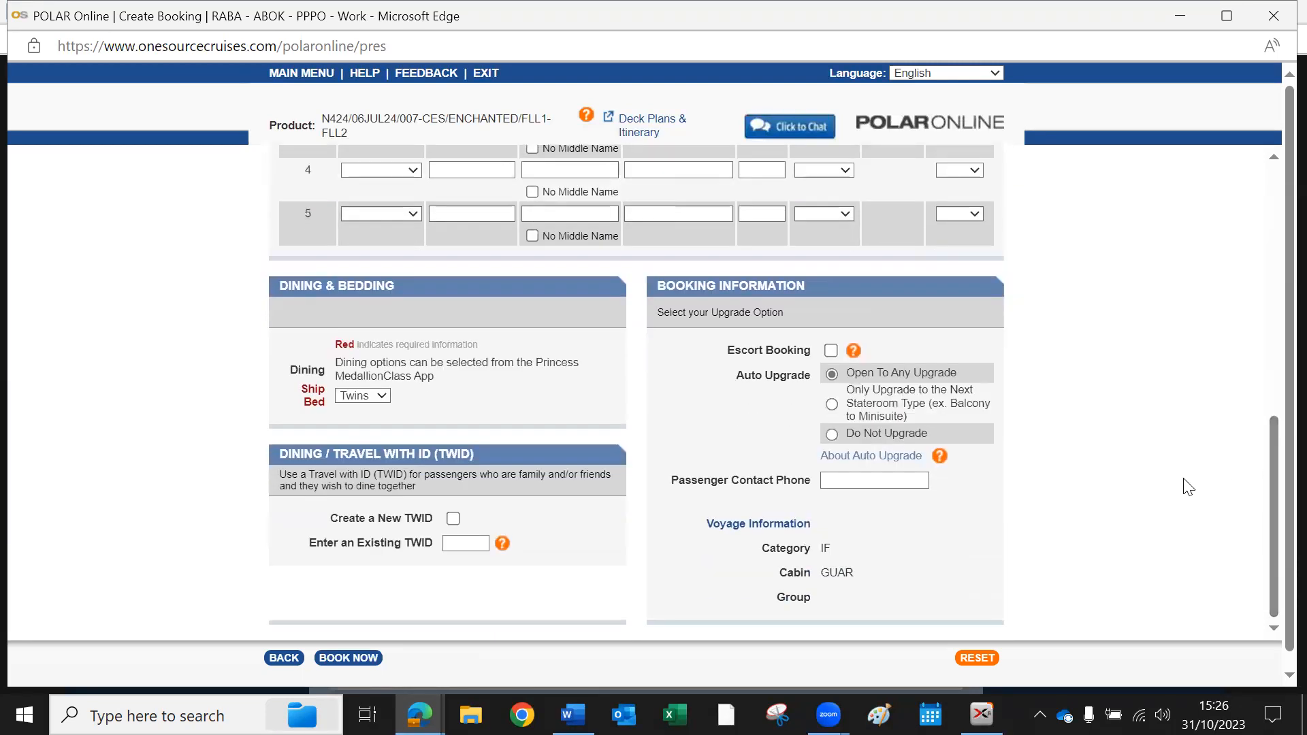
# Set the ship bed configuration to Queen and book the cruise
pyautogui.click(380, 398)
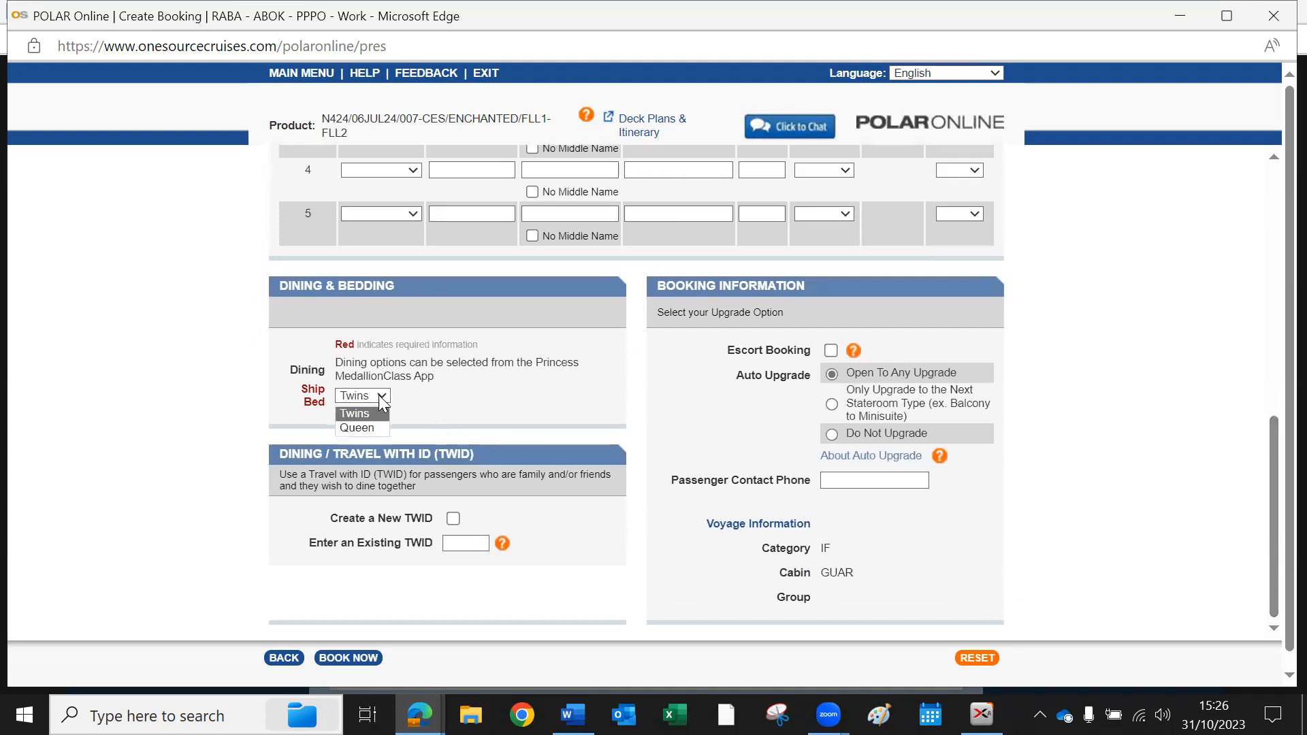
pyautogui.click(348, 431)
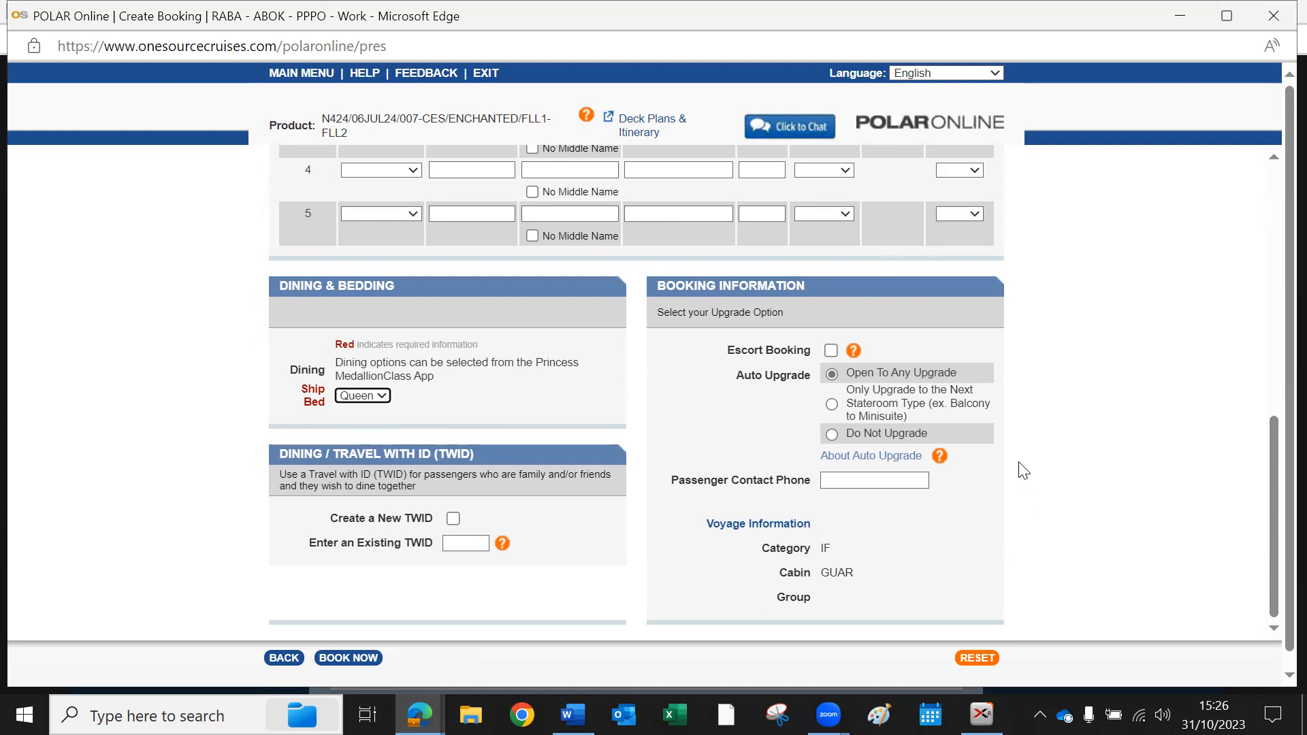
pyautogui.click(361, 664)
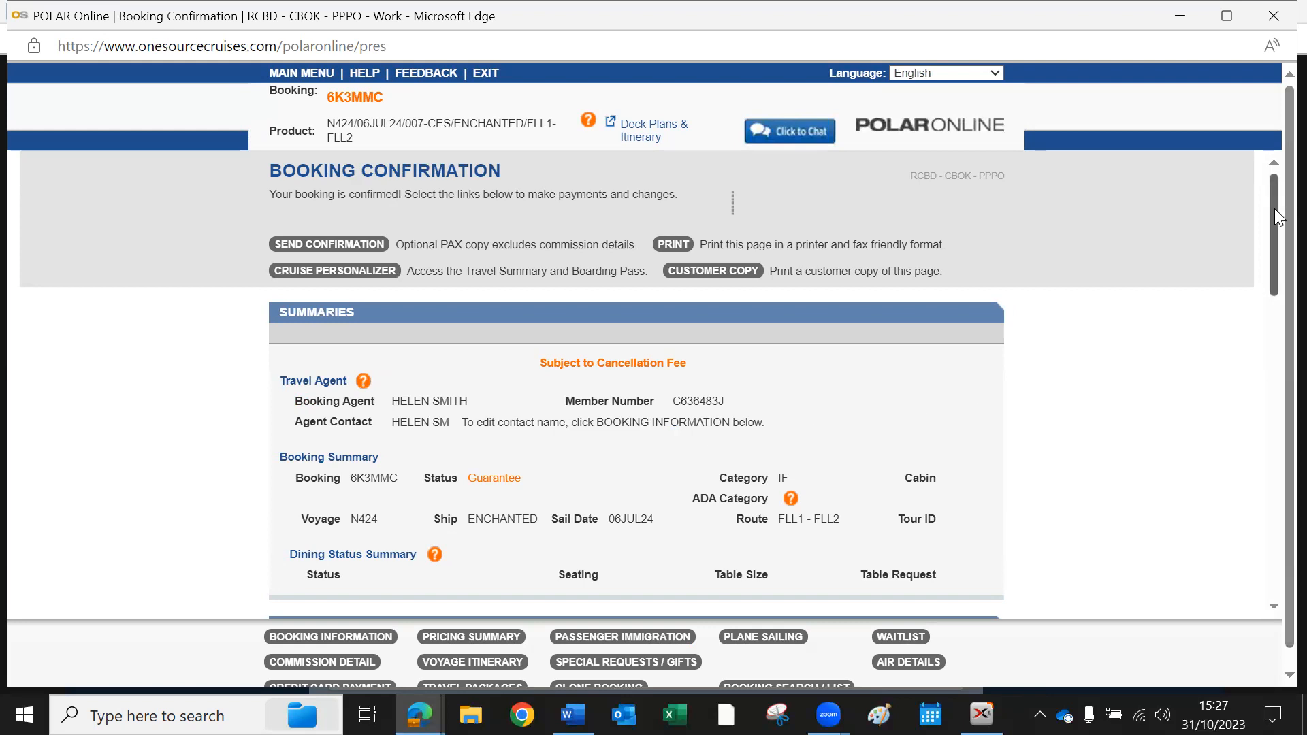
# Review the booking confirmation's passenger and package information, air pricing, cancellation fee schedule and payment history
pyautogui.moveTo(1276, 209); pyautogui.dragTo(1275, 294)
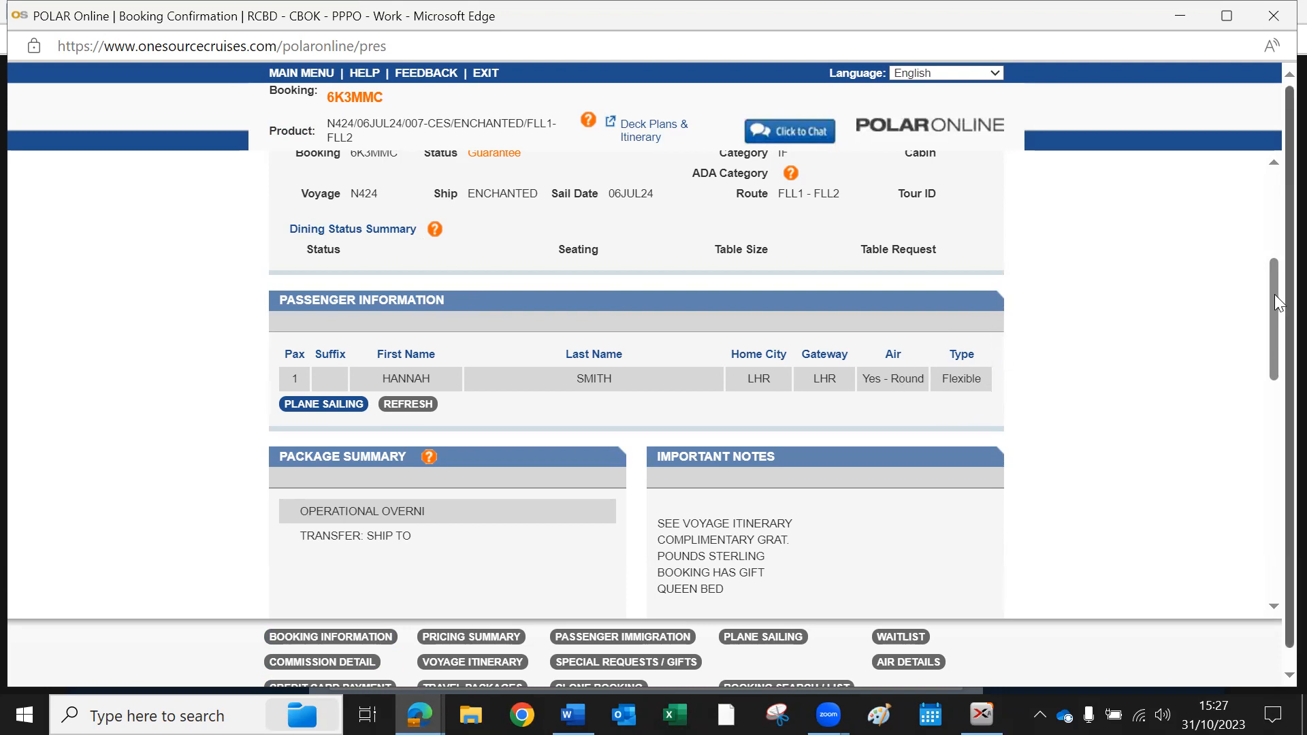
pyautogui.moveTo(1274, 296); pyautogui.dragTo(1275, 440)
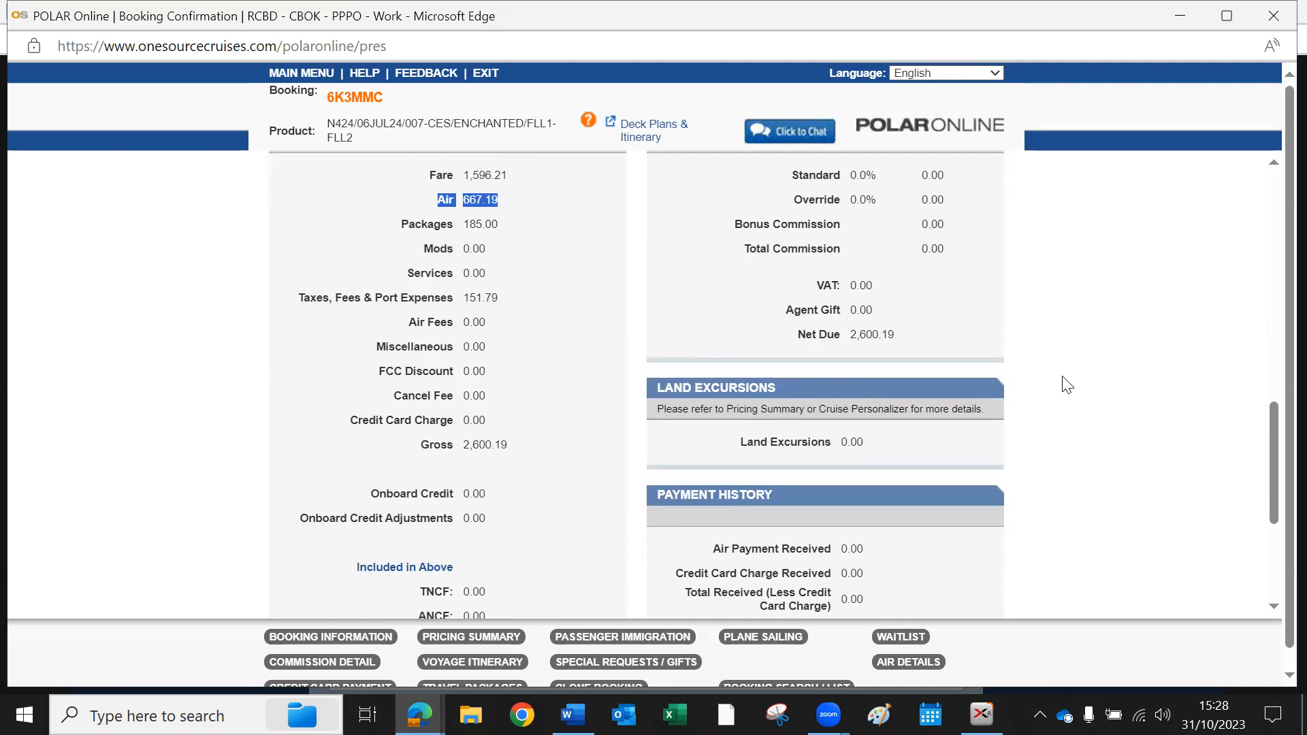
pyautogui.scroll(-4, 1062, 380)
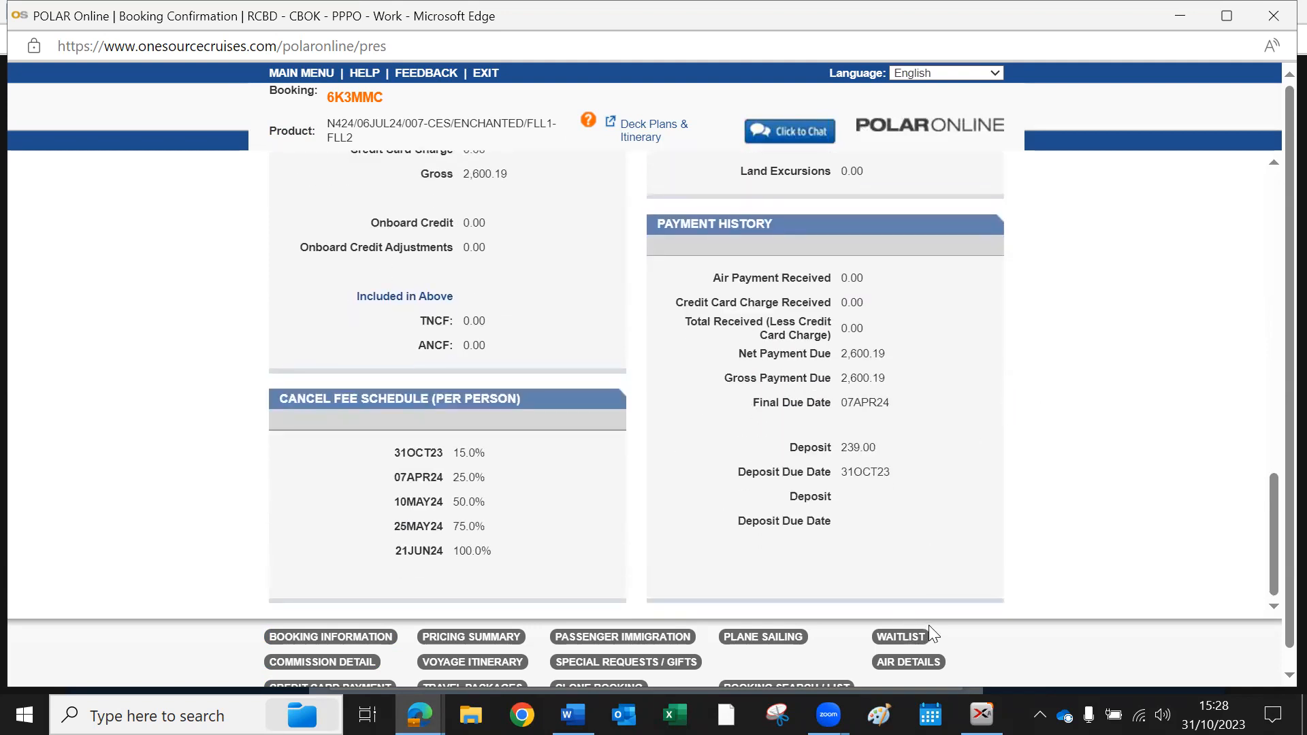
pyautogui.scroll(-1, 927, 627)
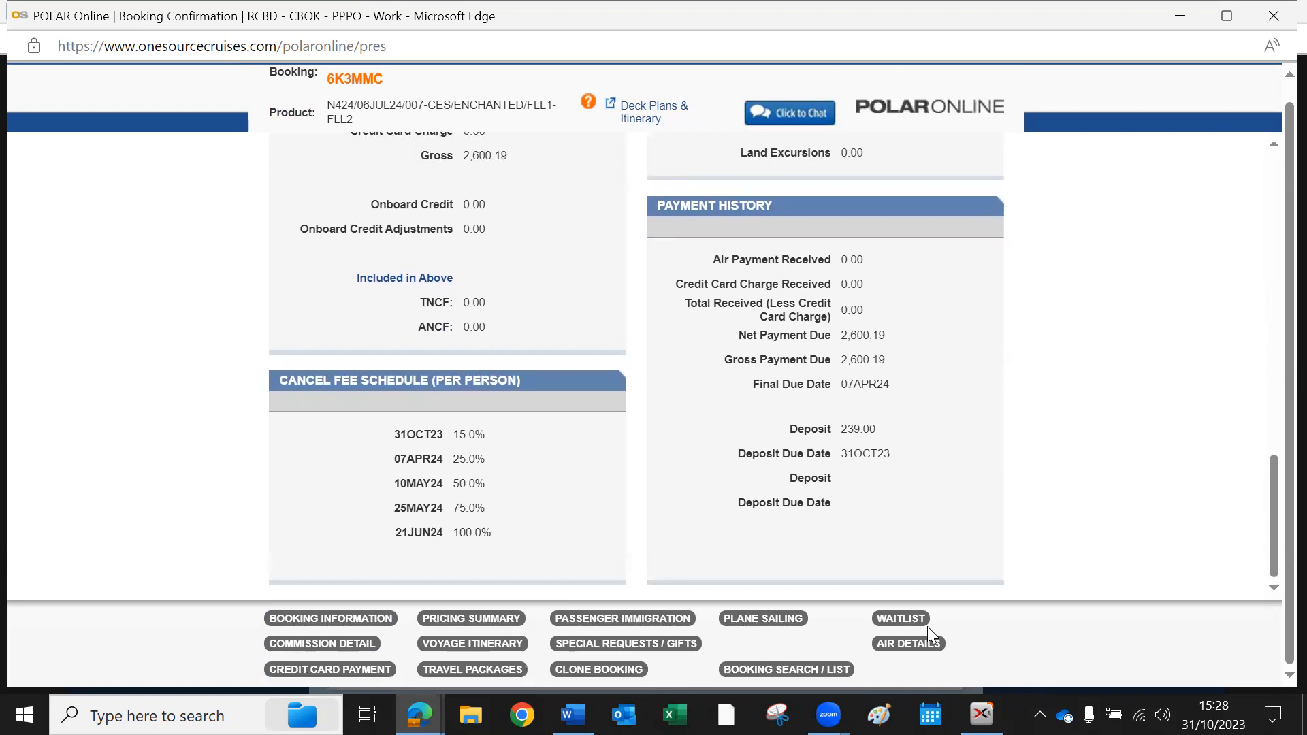
# Examine the booking's air details with the outbound and return flights, and return to the booking confirmation
pyautogui.click(899, 650)
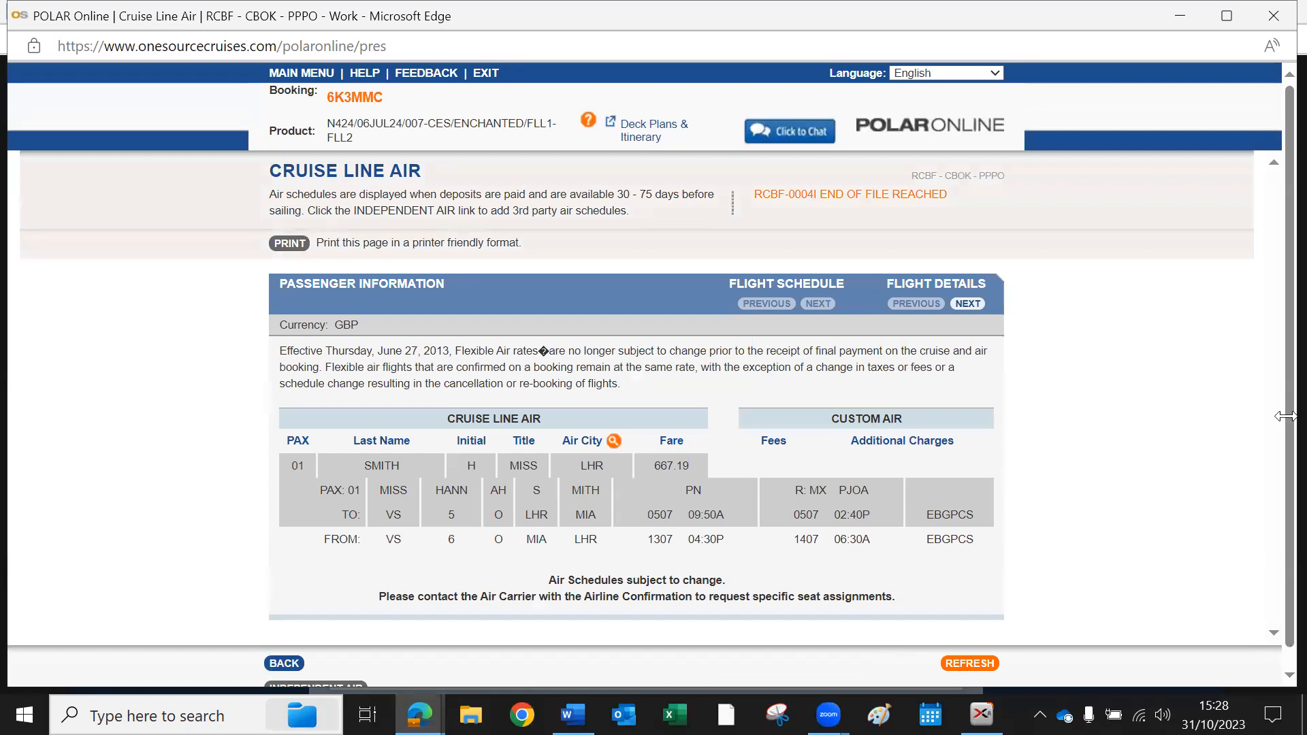
pyautogui.scroll(-1, 1281, 389)
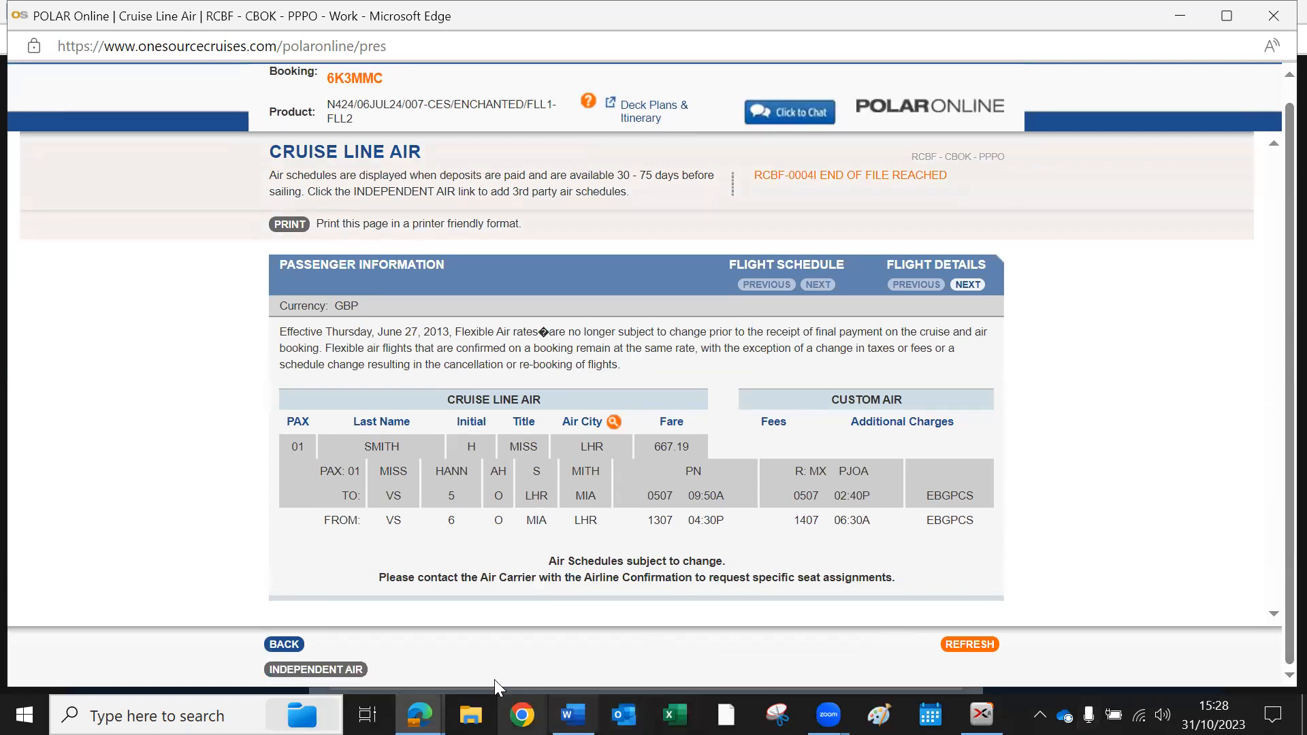
pyautogui.click(289, 648)
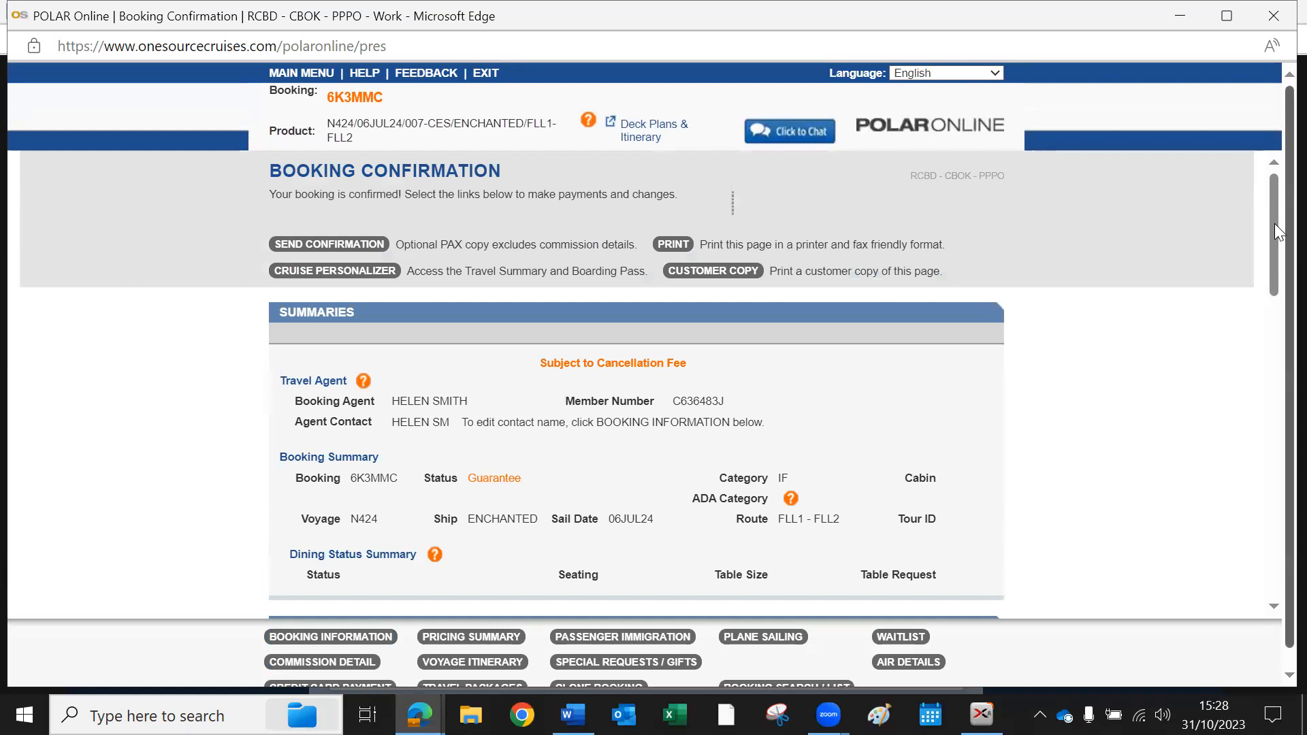
pyautogui.scroll(-1, 1277, 247)
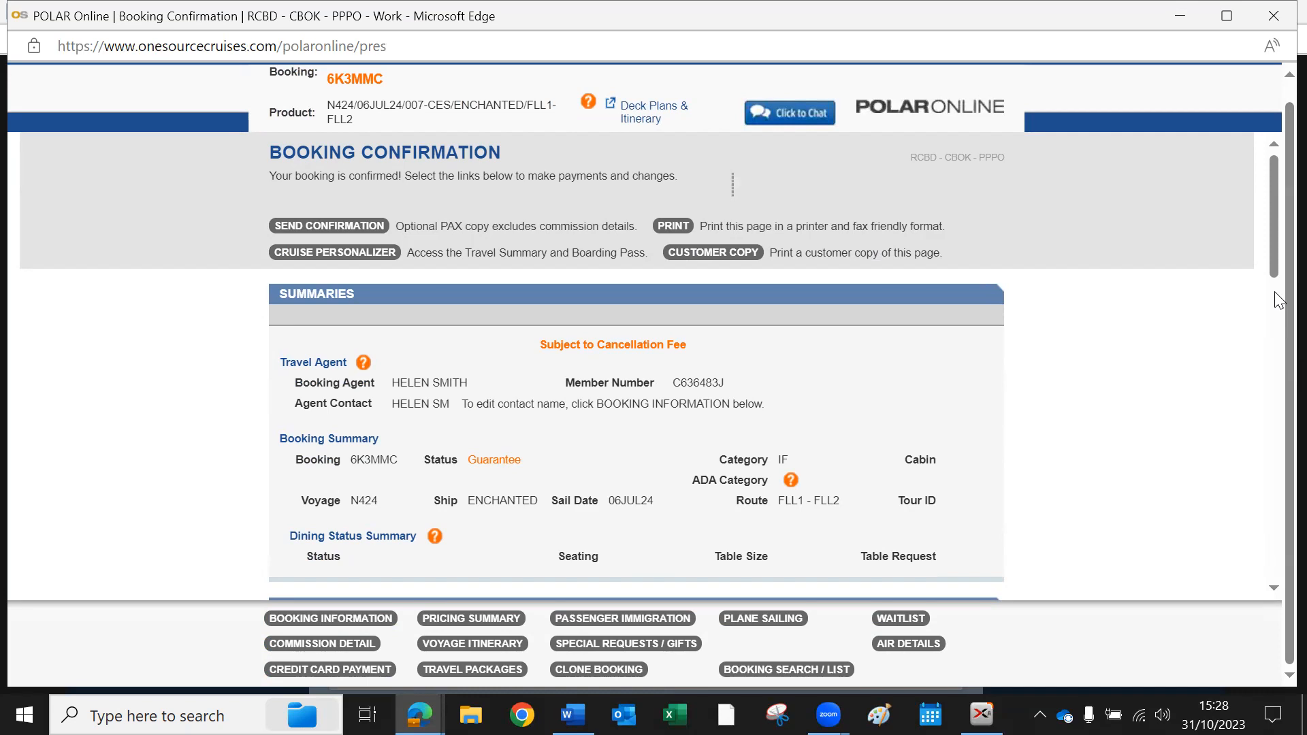
# Switch to the Restricted Fare Payment Notification document in Word to read the notice, and return to the POLAR Online booking confirmation
pyautogui.click(573, 715)
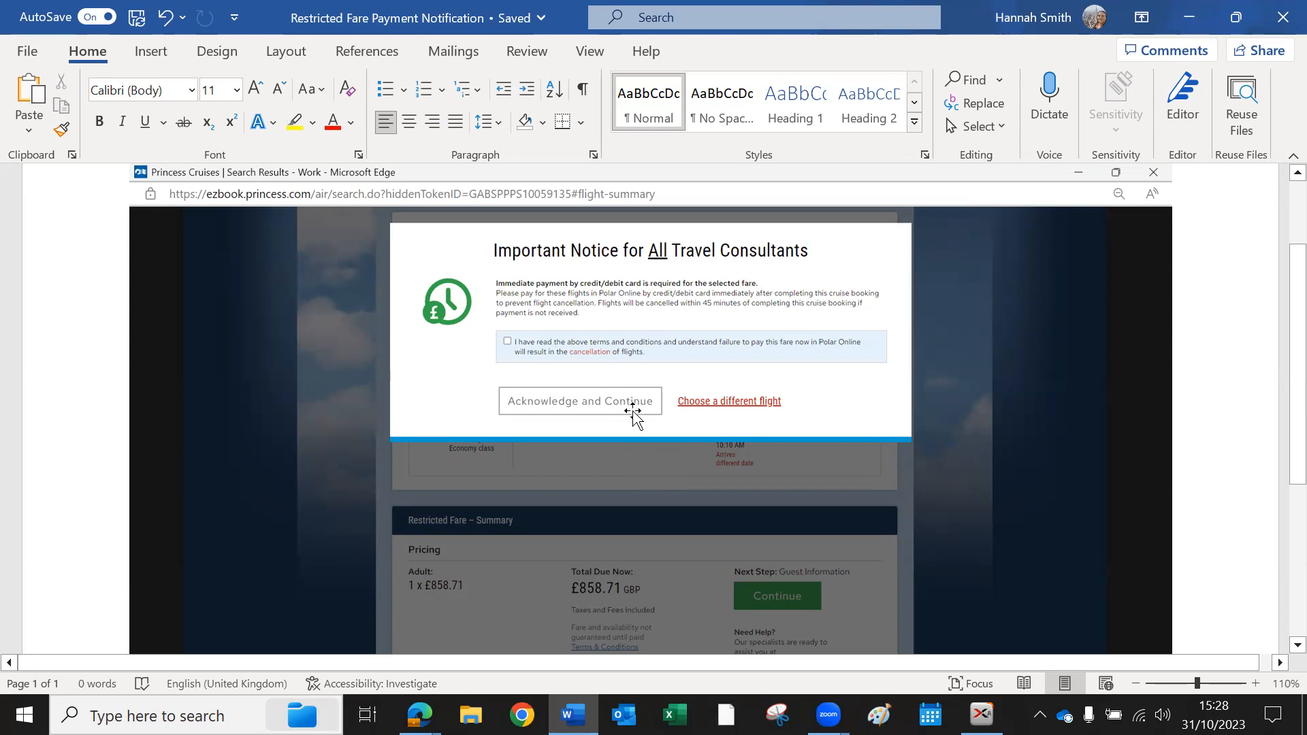
pyautogui.moveTo(420, 715)
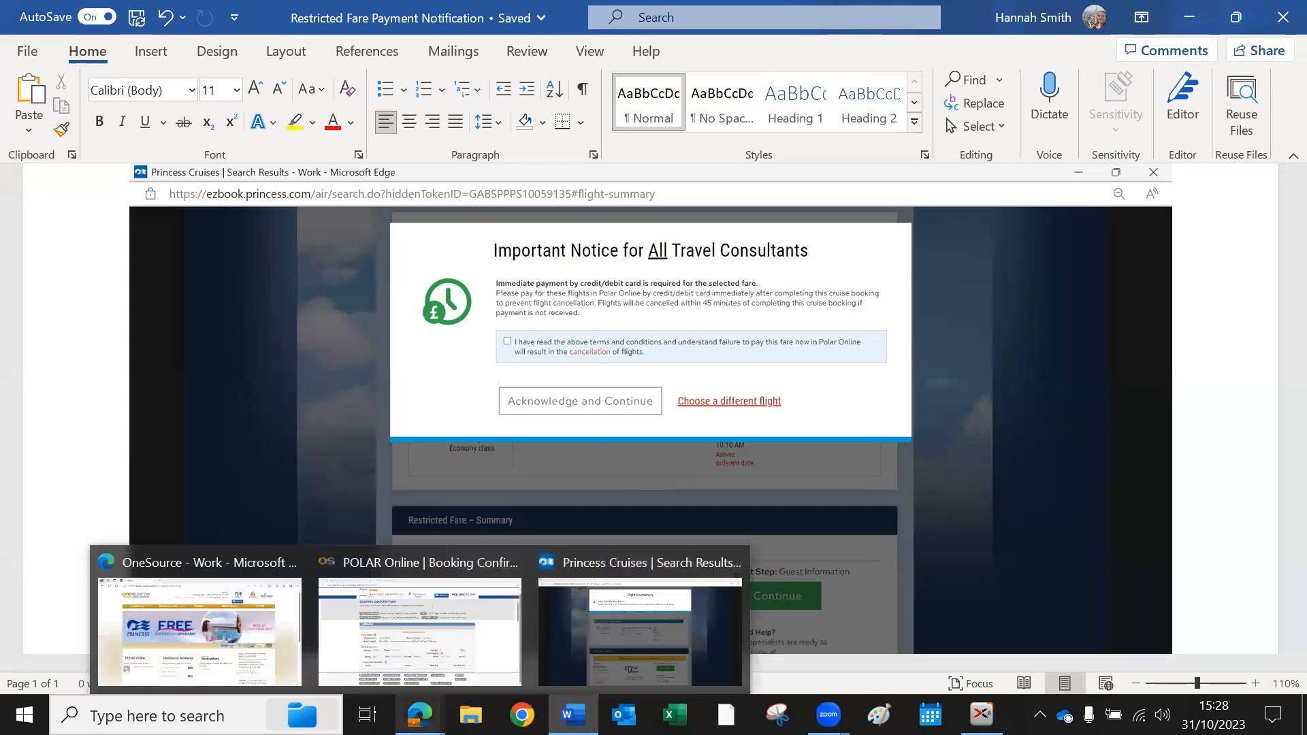
pyautogui.click(428, 646)
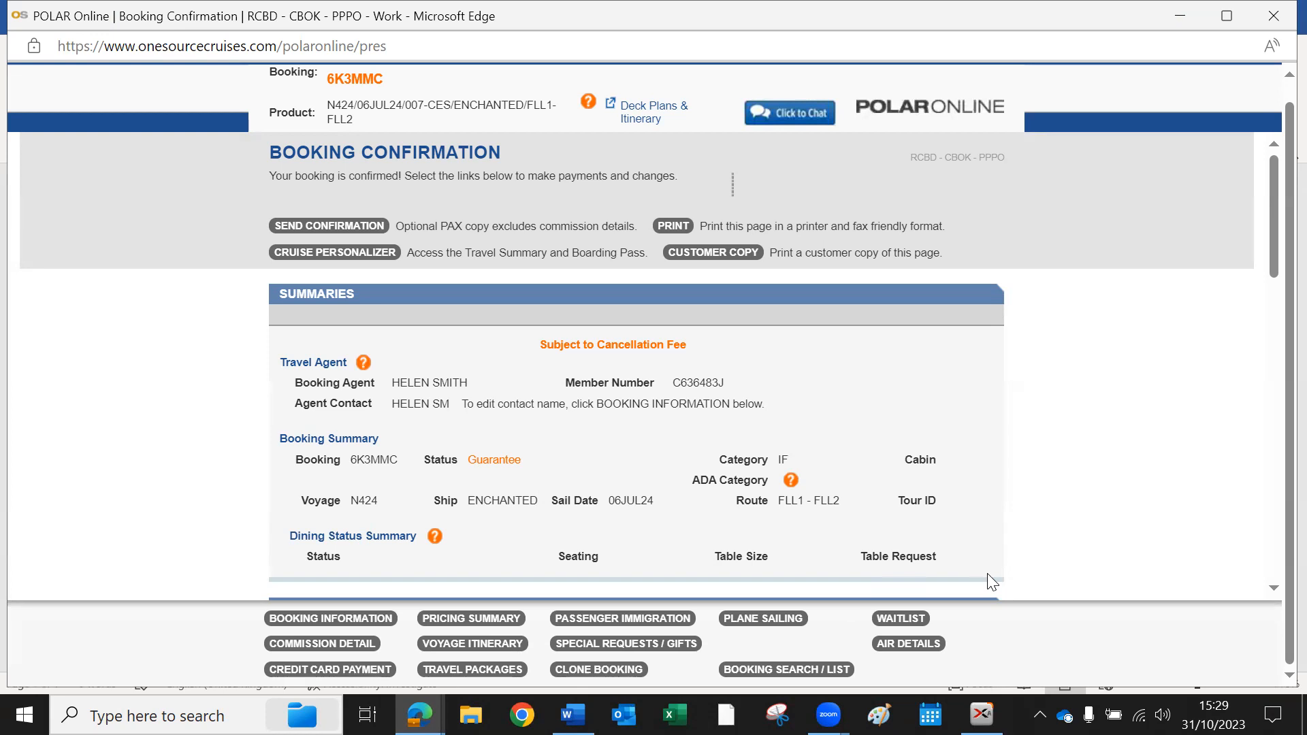
# Open the booking's credit card payment form and examine the payment amount field, payment type options and cardmember information without choosing a type
pyautogui.click(351, 676)
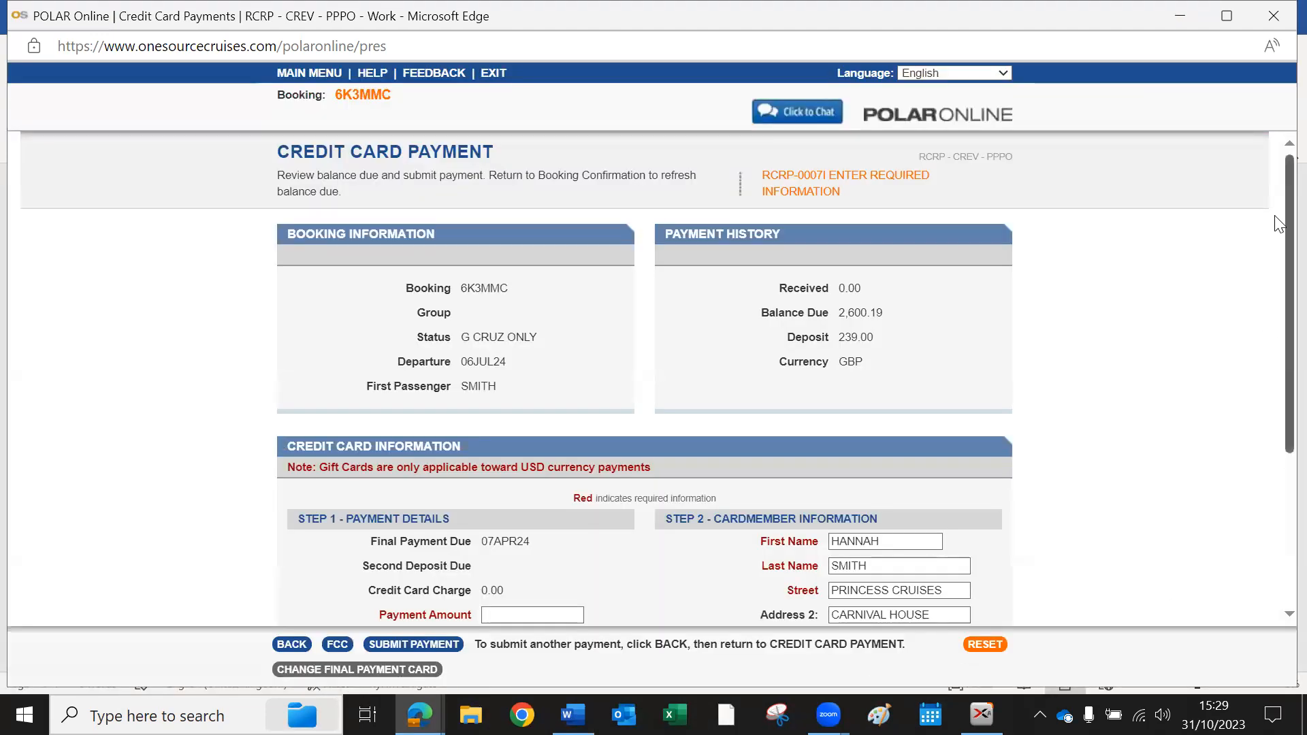
pyautogui.scroll(-1, 1279, 232)
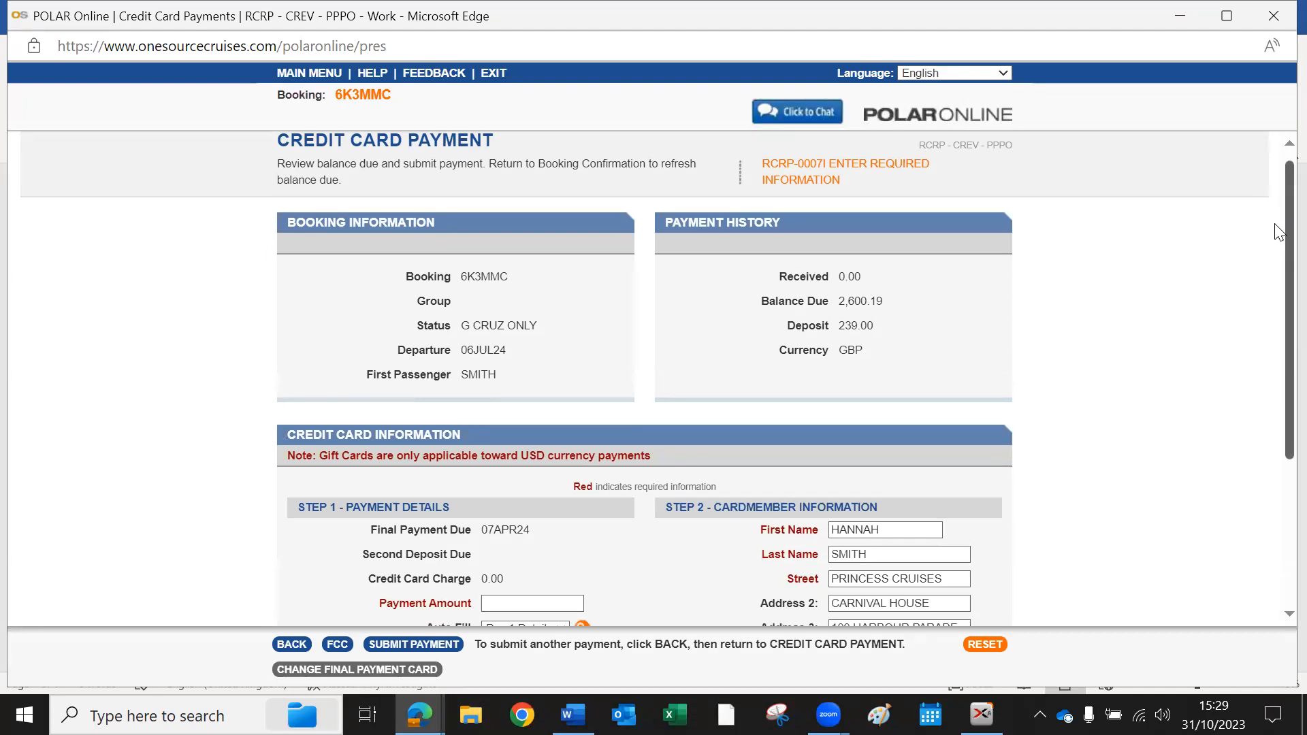
pyautogui.scroll(-3, 1279, 232)
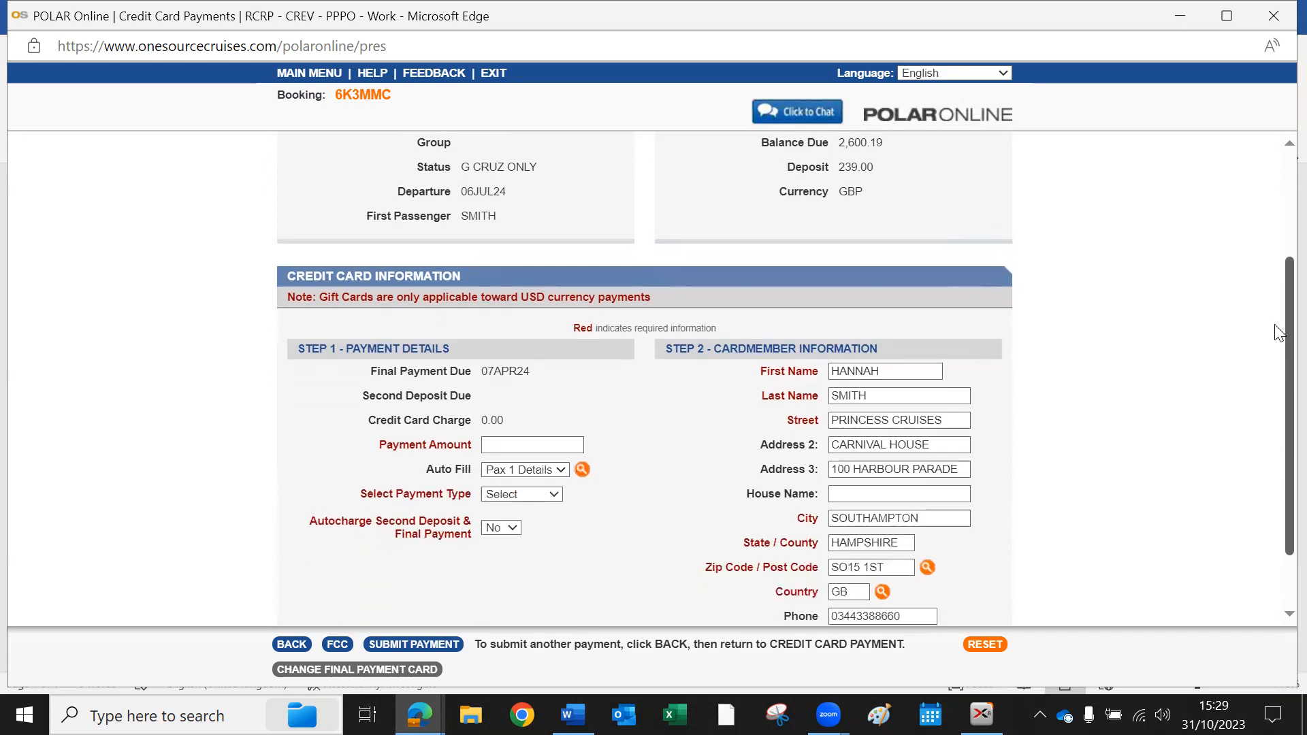
pyautogui.click(551, 430)
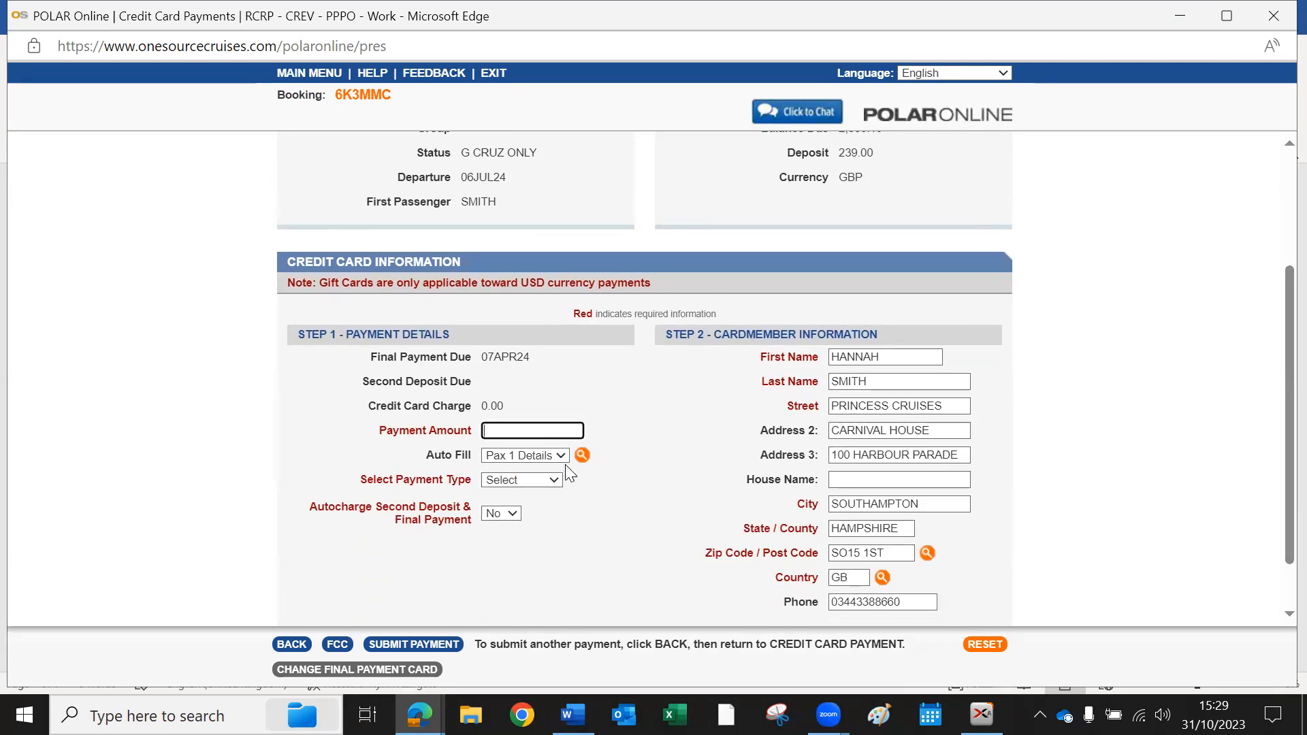
pyautogui.click(554, 482)
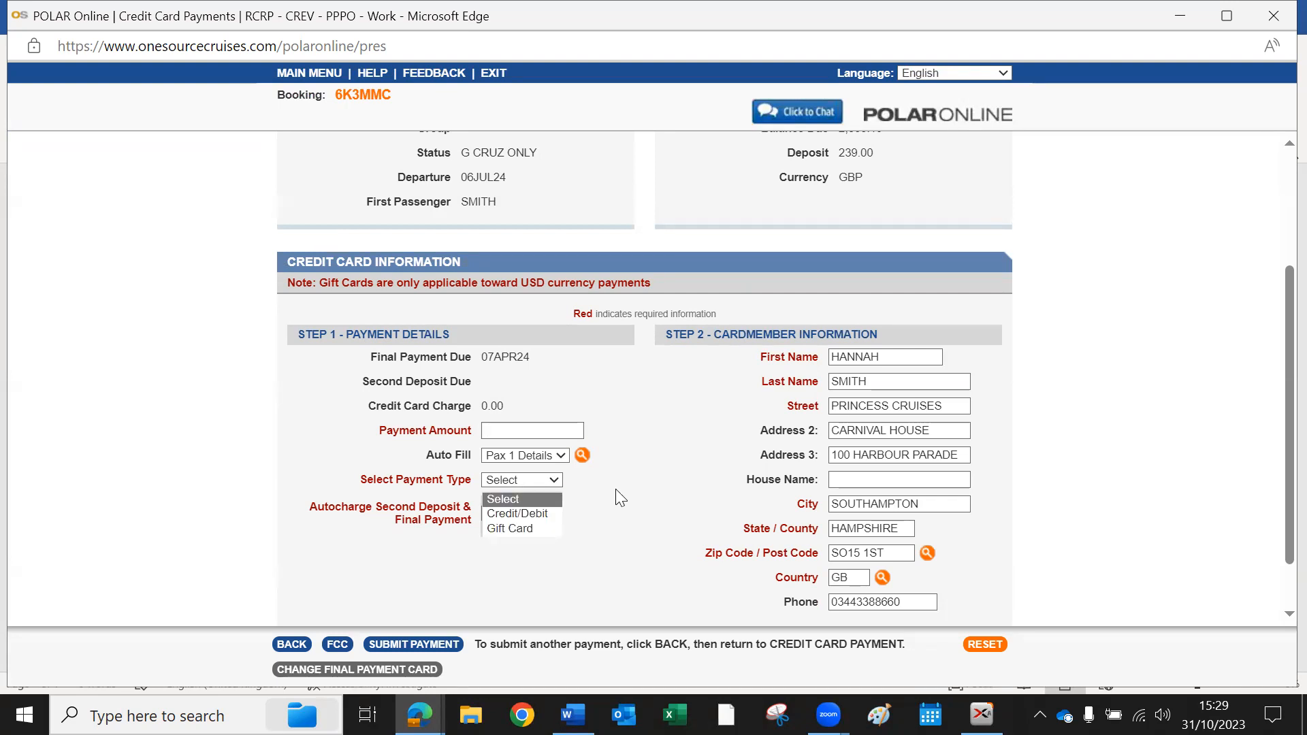
pyautogui.click(654, 497)
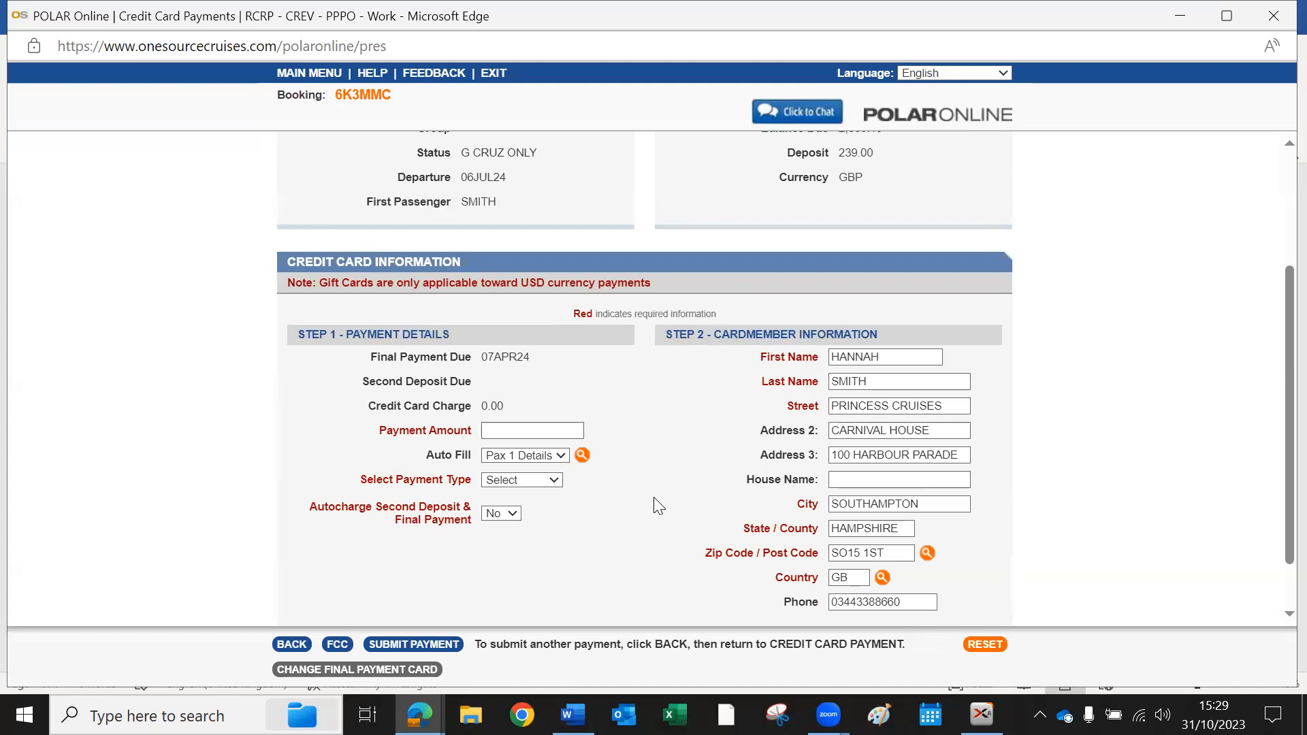